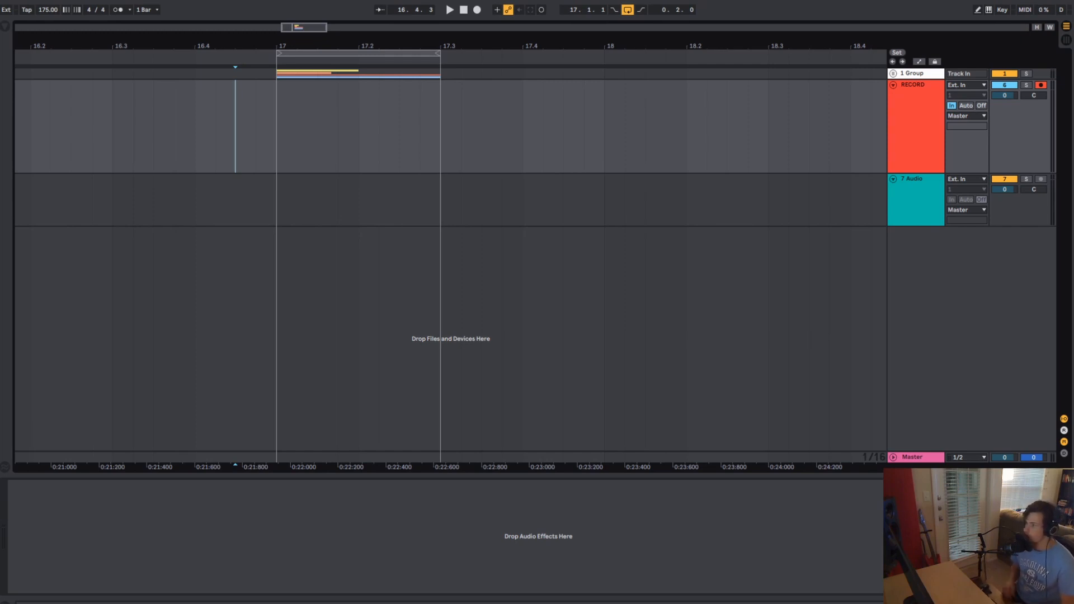
Step: Delete the empty 7 Audio track, fold the RECORD track, and unfold the group to reveal its layers
{"action": "left_click", "coordinate": [931, 198]}
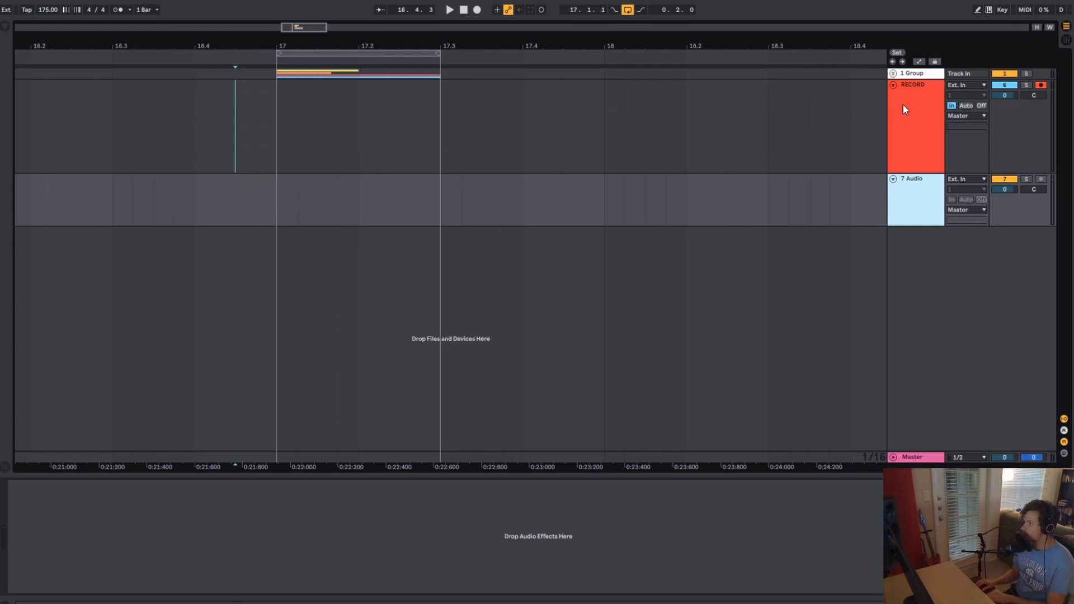
{"action": "key", "text": "Delete"}
{"action": "left_click", "coordinate": [893, 85]}
{"action": "left_click", "coordinate": [893, 74]}
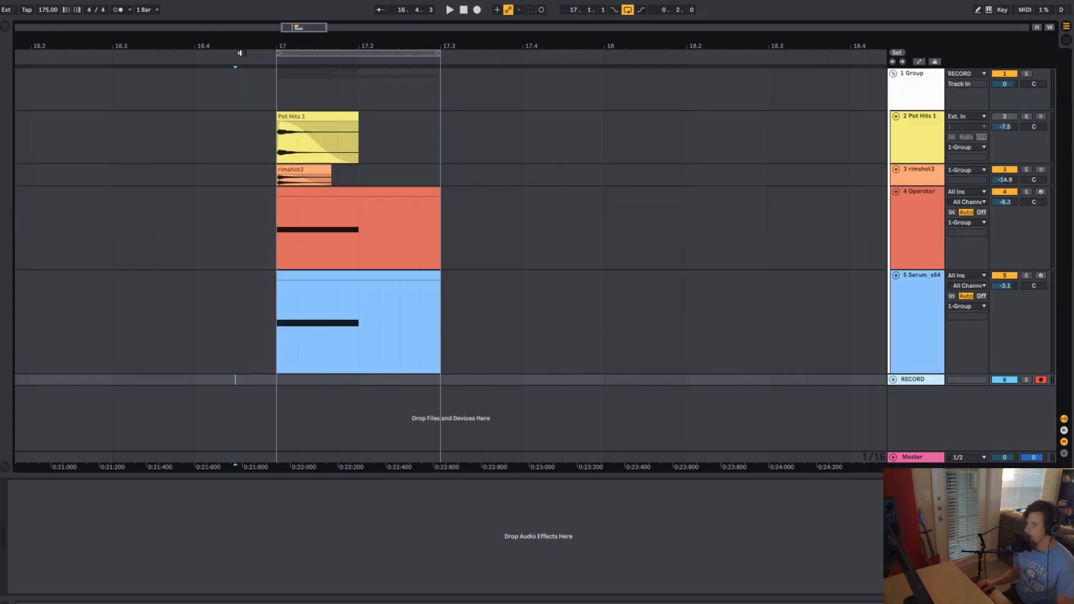
Step: Play the looped group layers at bar 17 and stop playback
{"action": "key", "text": "space"}
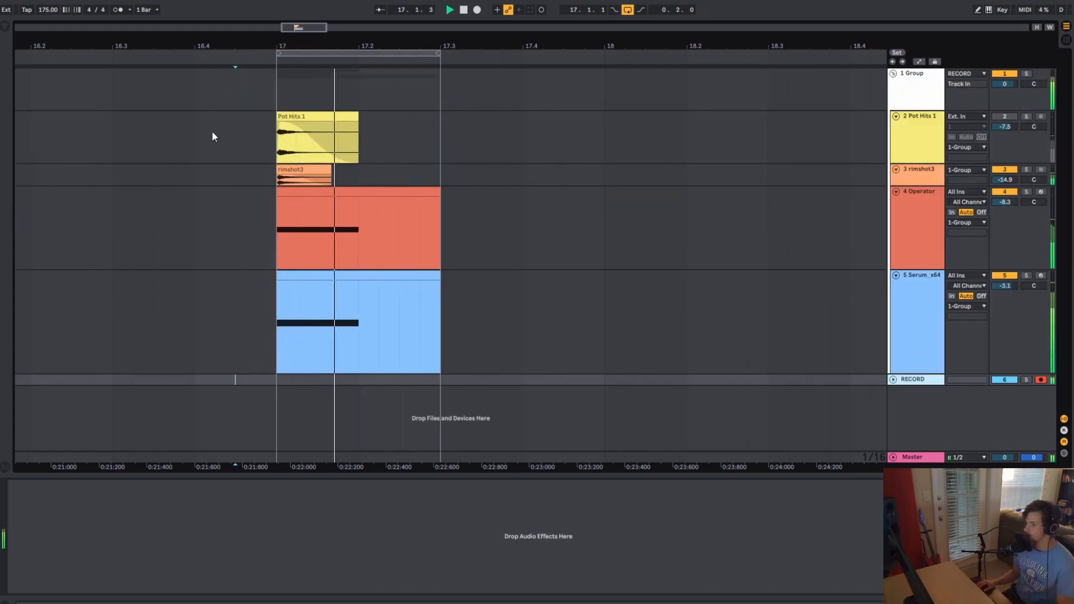
{"action": "key", "text": "space"}
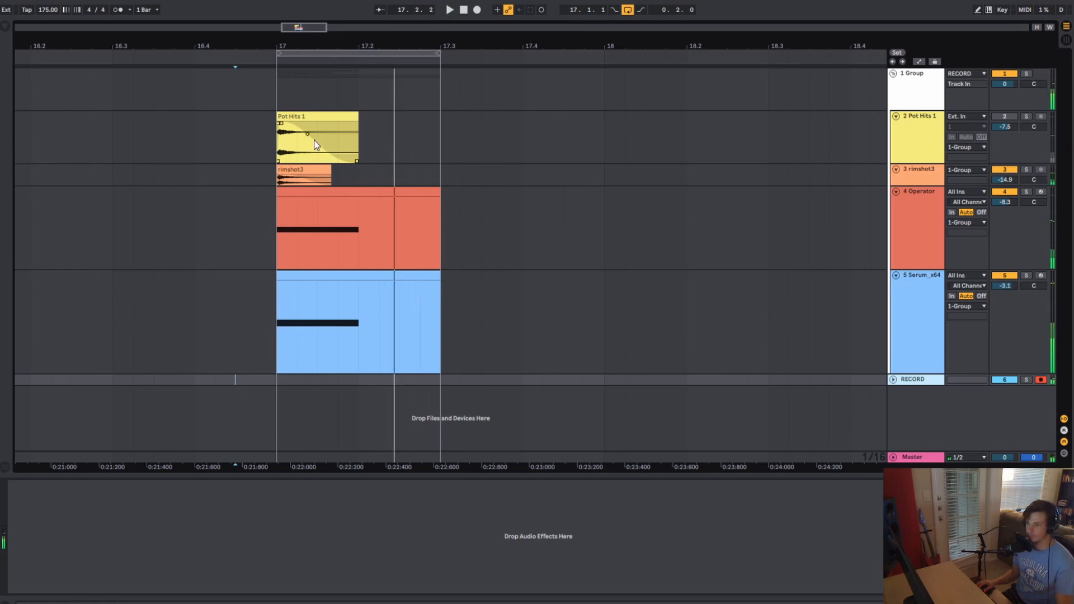
{"action": "left_click_drag", "start_coordinate": [273, 39], "coordinate": [278, 40]}
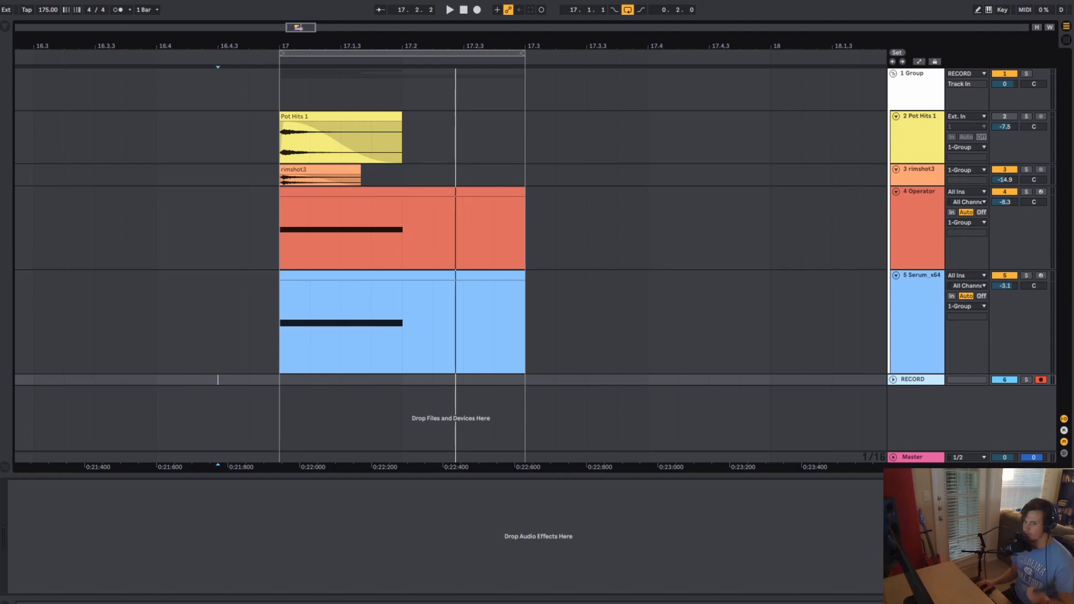
Step: Unfold the RECORD track and reduce the heights of the Operator and Serum_x64 tracks
{"action": "left_click", "coordinate": [909, 379]}
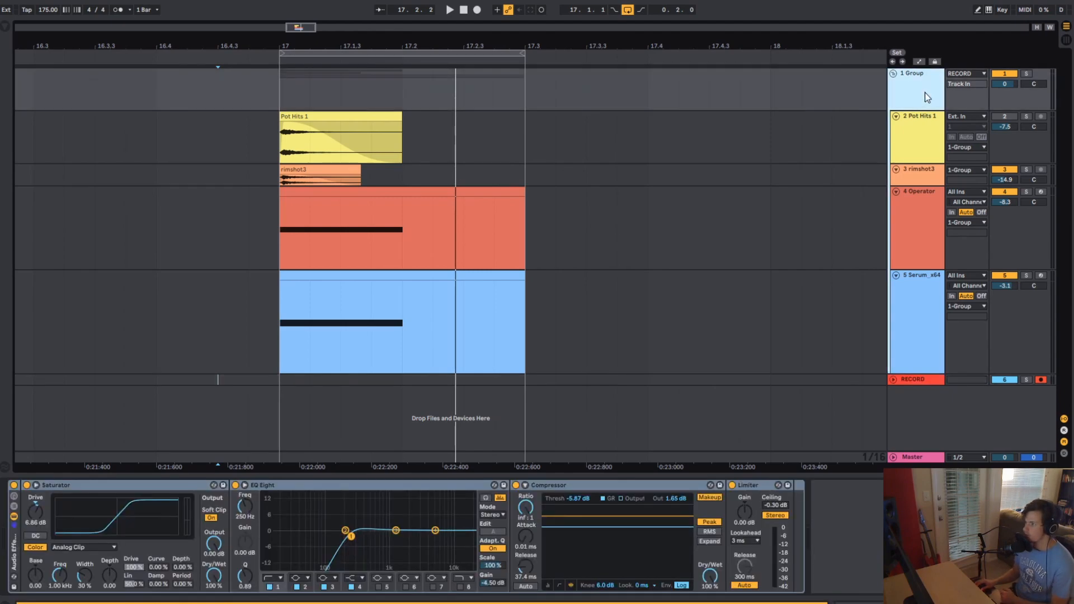
{"action": "left_click", "coordinate": [893, 380]}
{"action": "left_click", "coordinate": [930, 384]}
{"action": "scroll", "coordinate": [925, 371], "scroll_direction": "up", "scroll_amount": 2}
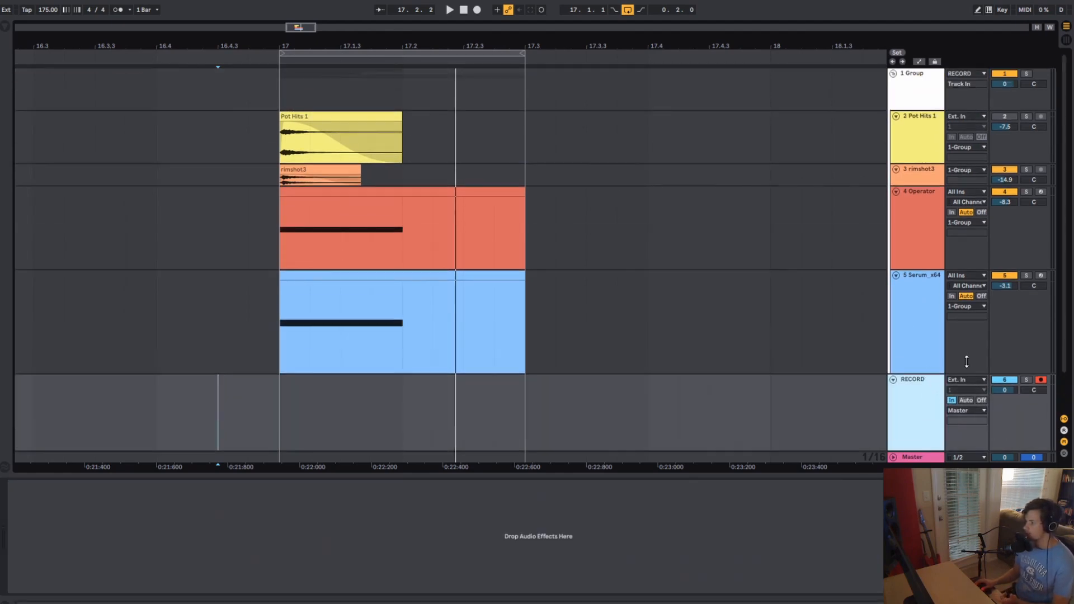
{"action": "left_click_drag", "start_coordinate": [1016, 351], "coordinate": [1019, 210]}
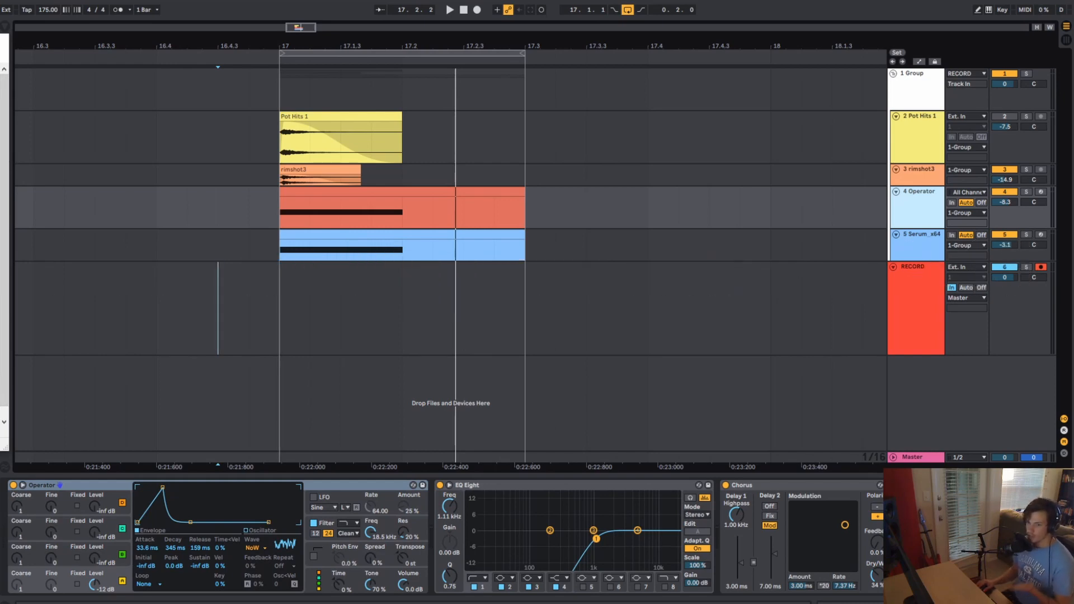
Step: Fold the Pot Hits 1 track after viewing its devices, and enlarge the rimshot3 track with its effects shown
{"action": "left_click", "coordinate": [922, 159]}
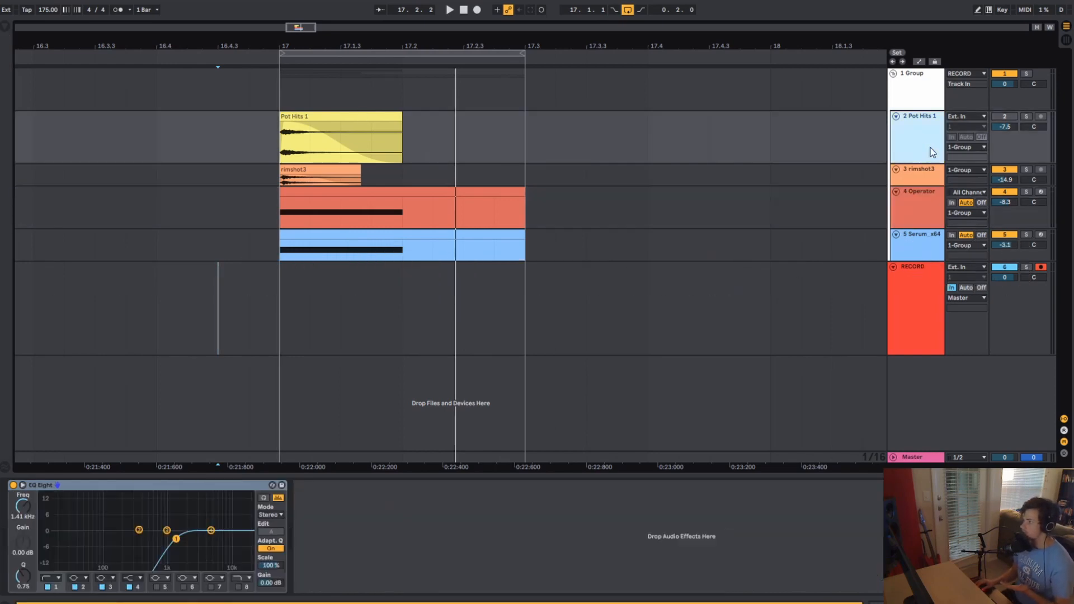
{"action": "left_click_drag", "start_coordinate": [1009, 144], "coordinate": [922, 162]}
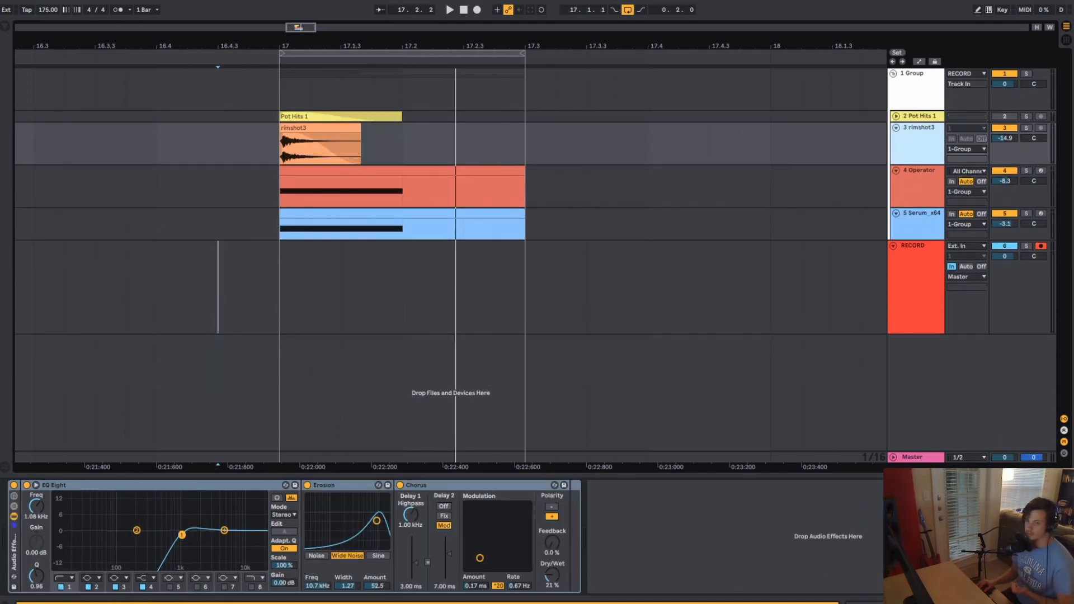
{"action": "left_click_drag", "start_coordinate": [0, 151], "coordinate": [0, 133]}
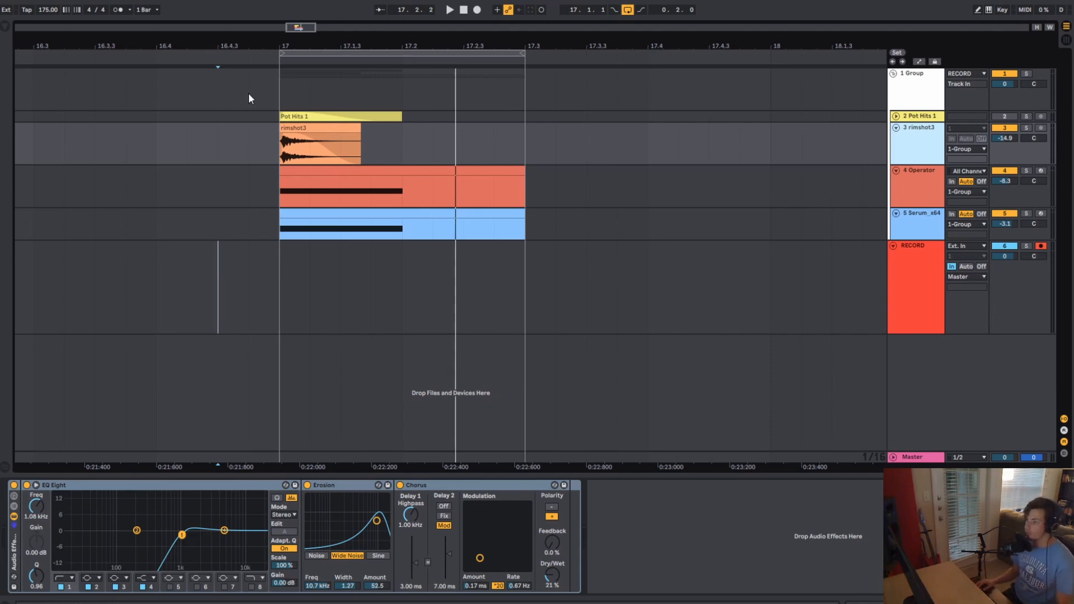
Step: Enlarge the Serum_x64 track with its devices shown, and fold the RECORD track
{"action": "left_click", "coordinate": [215, 193]}
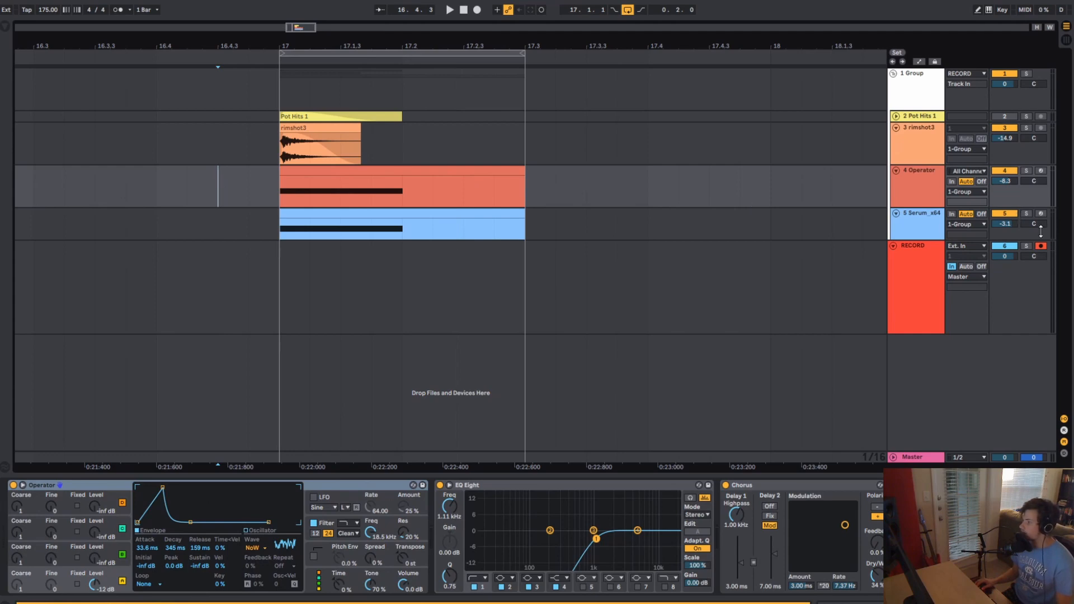
{"action": "left_click_drag", "start_coordinate": [1041, 239], "coordinate": [1040, 279]}
{"action": "mouse_move", "coordinate": [283, 45]}
{"action": "left_mouse_down"}
{"action": "mouse_move", "coordinate": [279, 91]}
{"action": "mouse_move", "coordinate": [210, 69]}
{"action": "left_mouse_up"}
{"action": "left_click", "coordinate": [165, 218]}
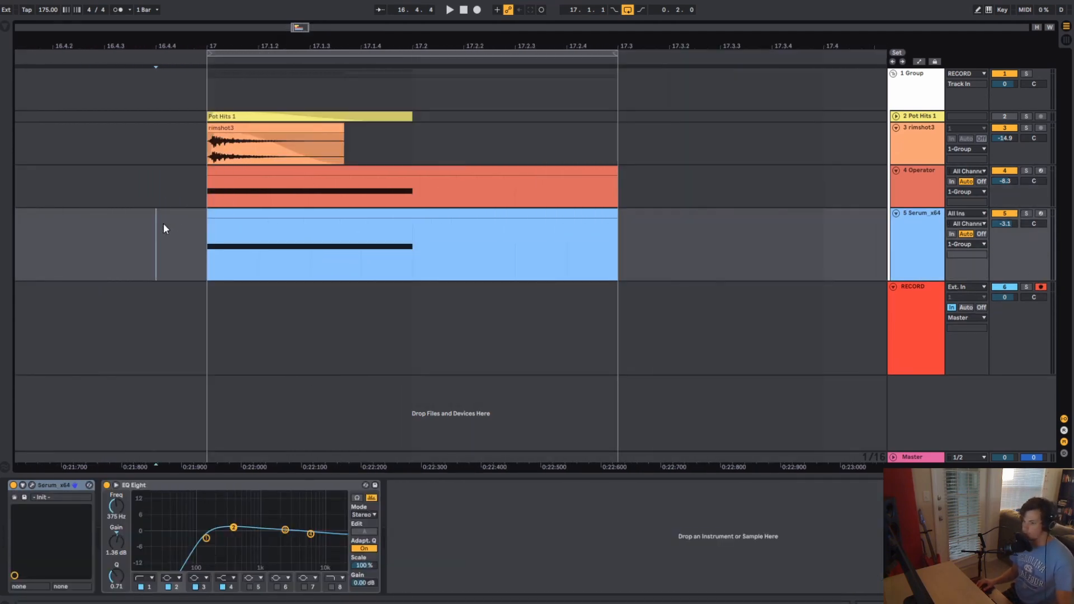
{"action": "left_click", "coordinate": [894, 286]}
{"action": "left_click_drag", "start_coordinate": [895, 281], "coordinate": [893, 343]}
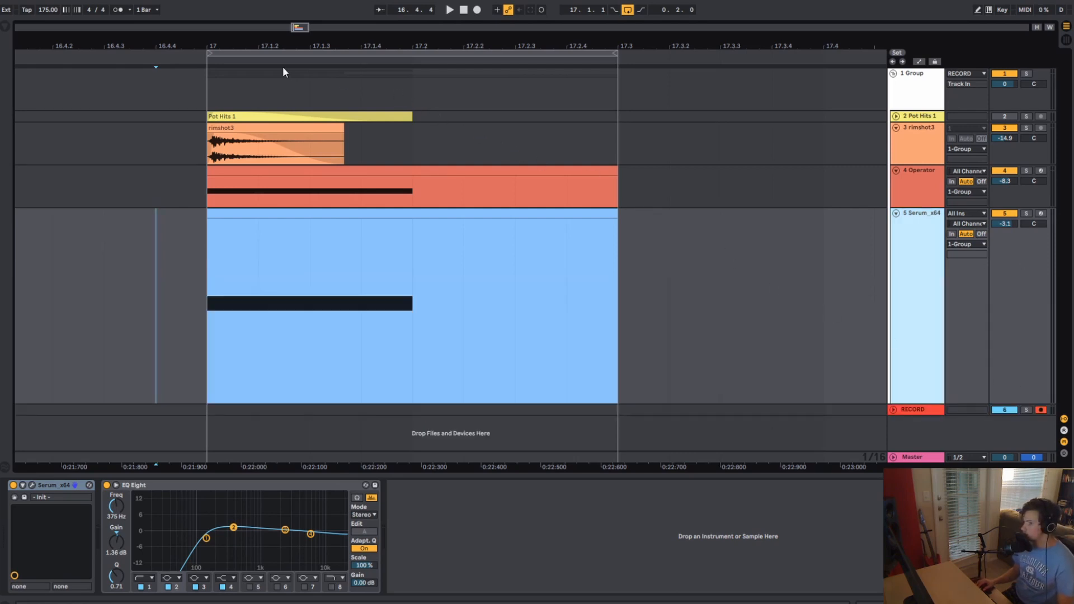
Step: Place the start position at 17.1.1 on the Serum_x64 track and reduce the track's height
{"action": "left_click_drag", "start_coordinate": [211, 40], "coordinate": [211, 45]}
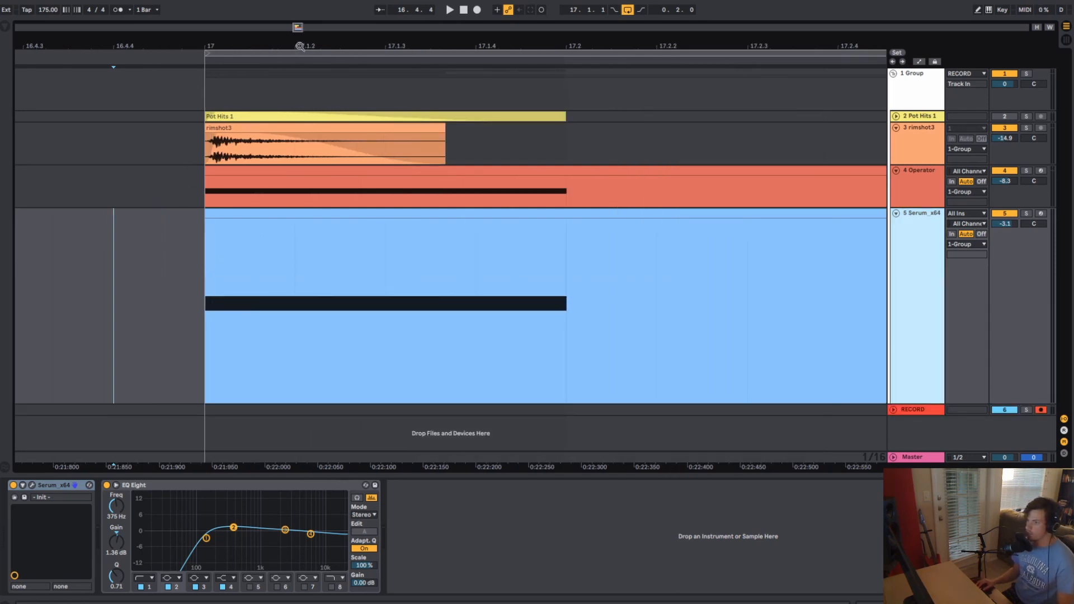
{"action": "left_click_drag", "start_coordinate": [299, 47], "coordinate": [175, 43]}
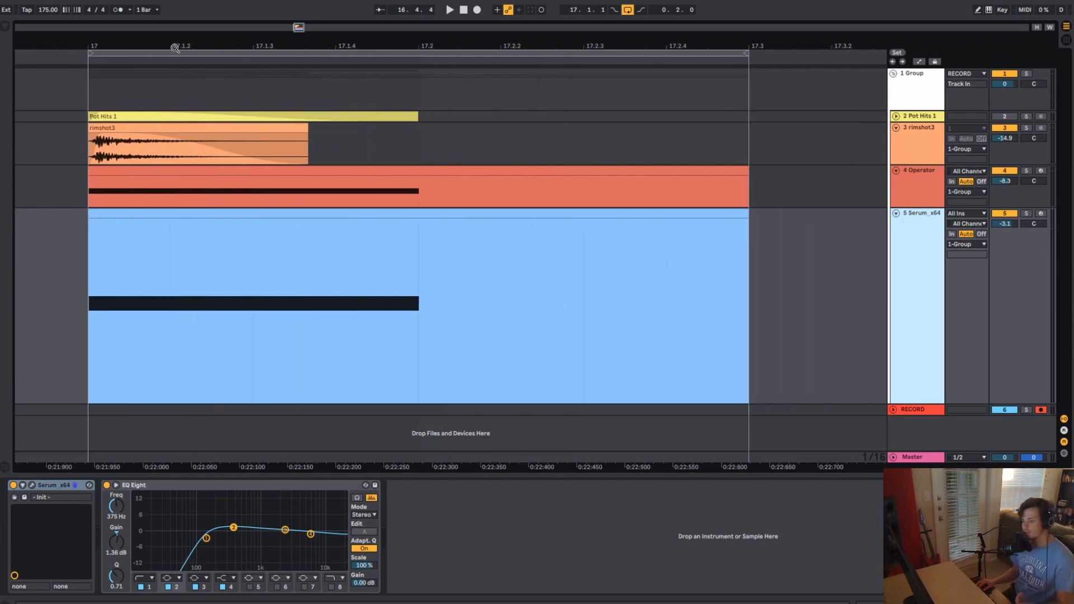
{"action": "left_click", "coordinate": [98, 337]}
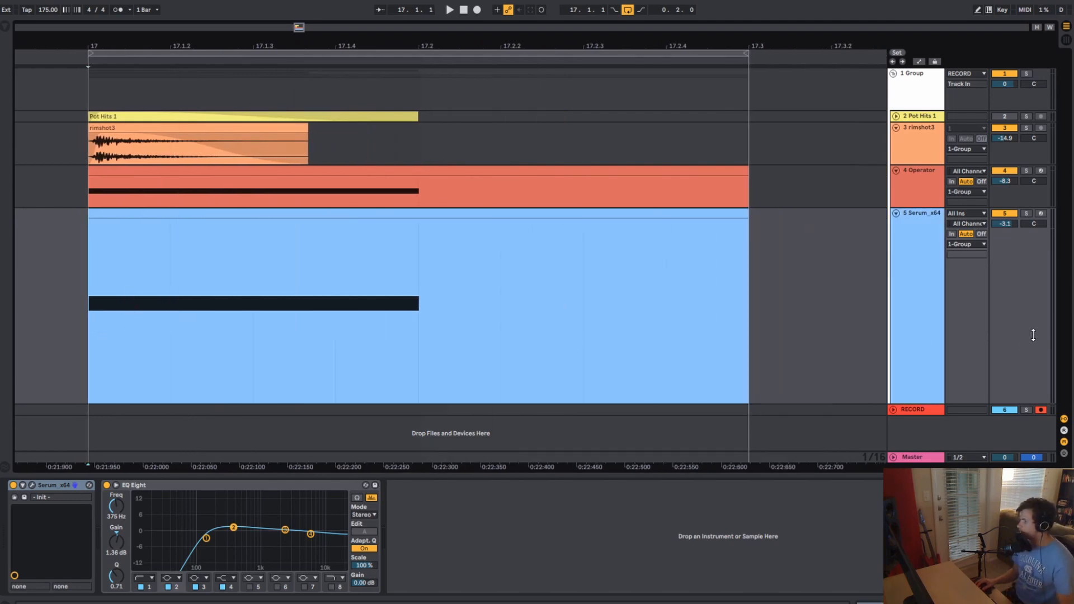
{"action": "left_click_drag", "start_coordinate": [1034, 335], "coordinate": [1007, 260]}
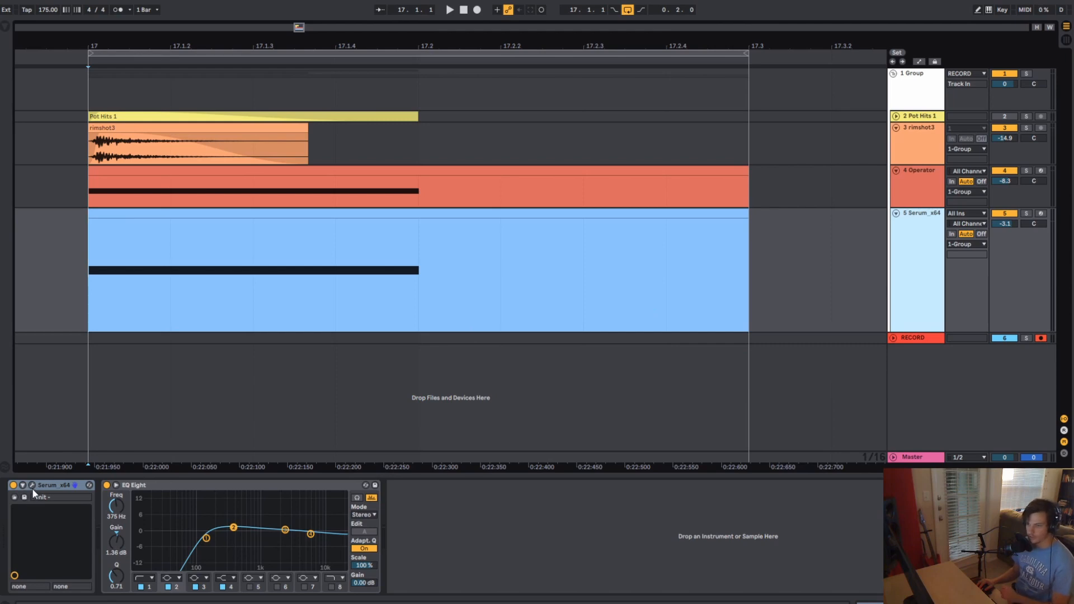
Step: Deactivate the Operator and rimshot3 tracks
{"action": "left_click", "coordinate": [1018, 170]}
{"action": "left_click", "coordinate": [1014, 171]}
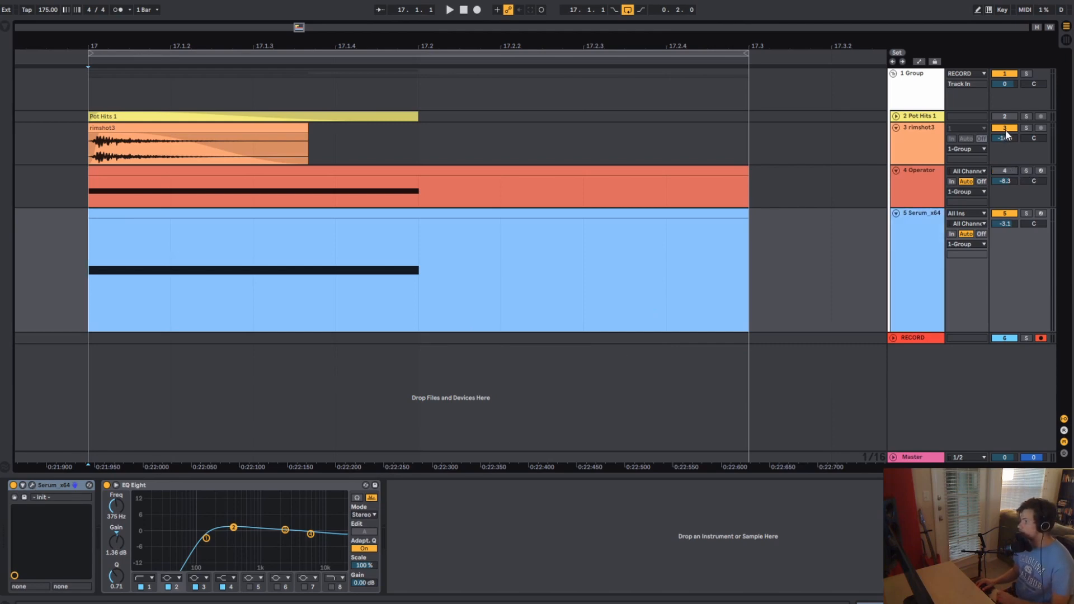
{"action": "left_click", "coordinate": [1006, 129]}
Step: Inspect the F3 note in the Serum_x64 clip and return to the track's device chain
{"action": "left_click_drag", "start_coordinate": [1019, 253], "coordinate": [1019, 284]}
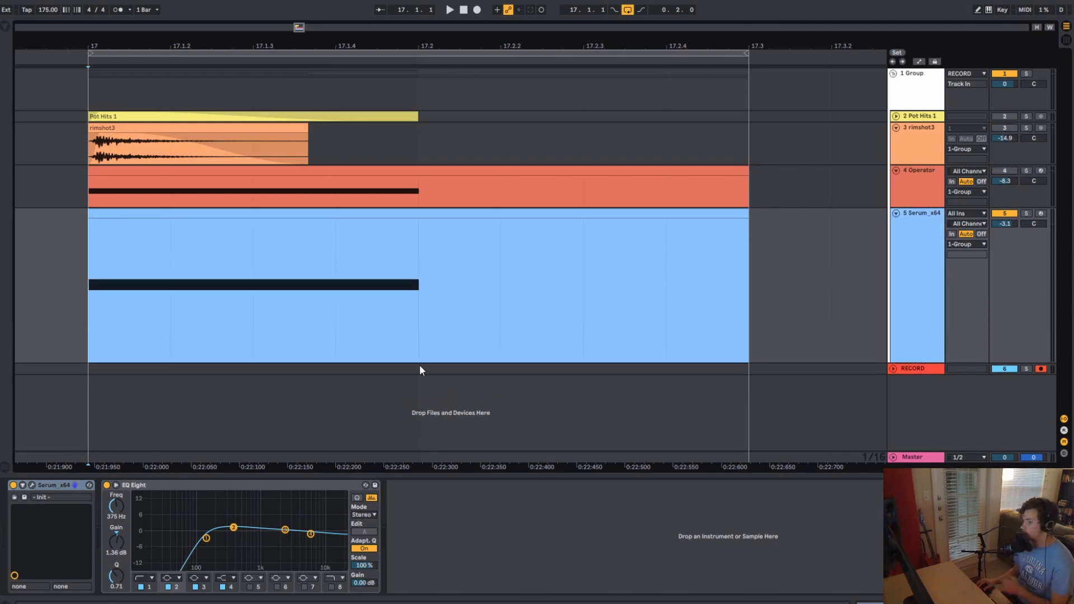
{"action": "double_click", "coordinate": [197, 293]}
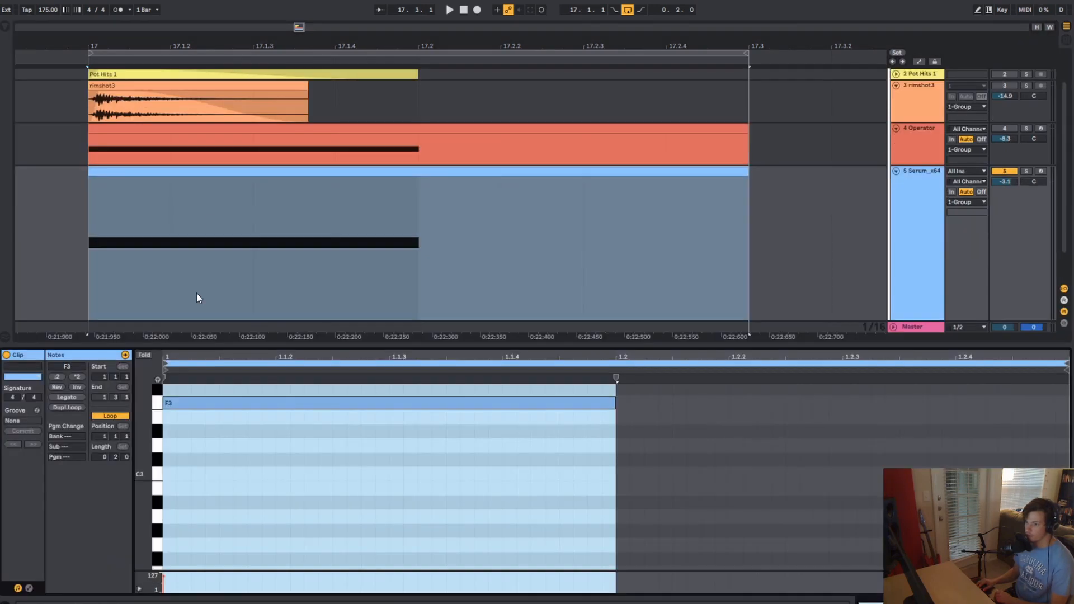
{"action": "left_click", "coordinate": [169, 404]}
{"action": "key", "text": "shift+Tab"}
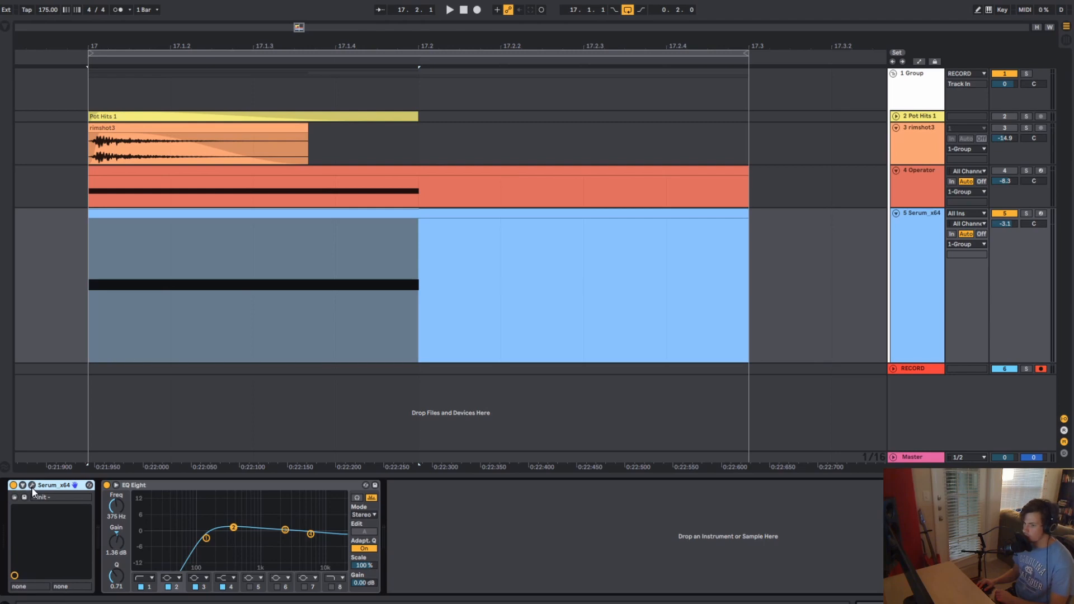
Step: Open the Serum_x64 editor, check LFO 1's modulation destinations and LFO 2, and show oscillator A's waveform in 2D
{"action": "left_click", "coordinate": [29, 485]}
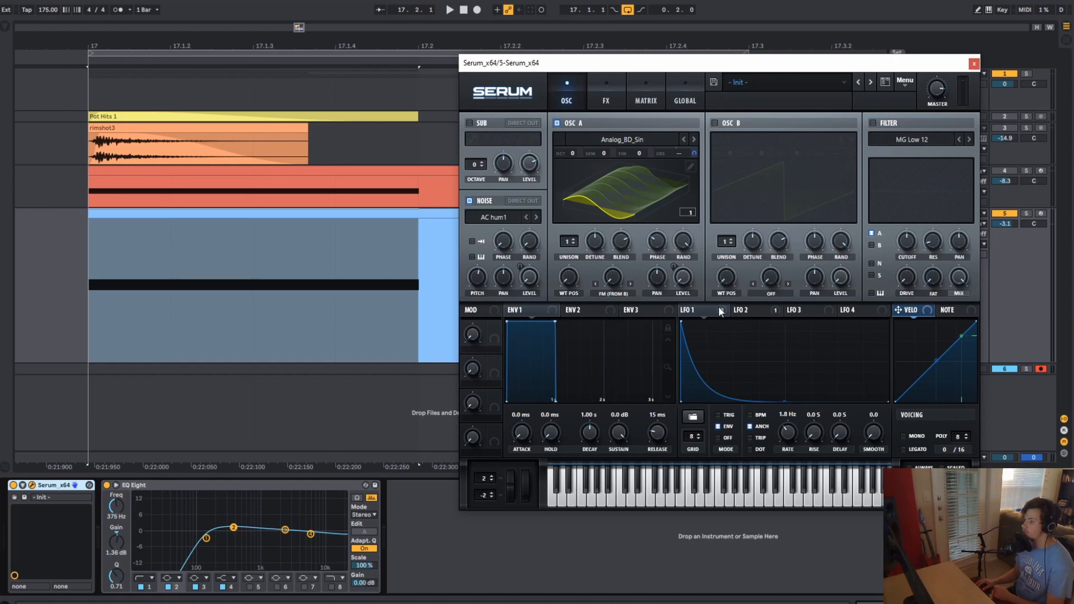
{"action": "right_click", "coordinate": [705, 310]}
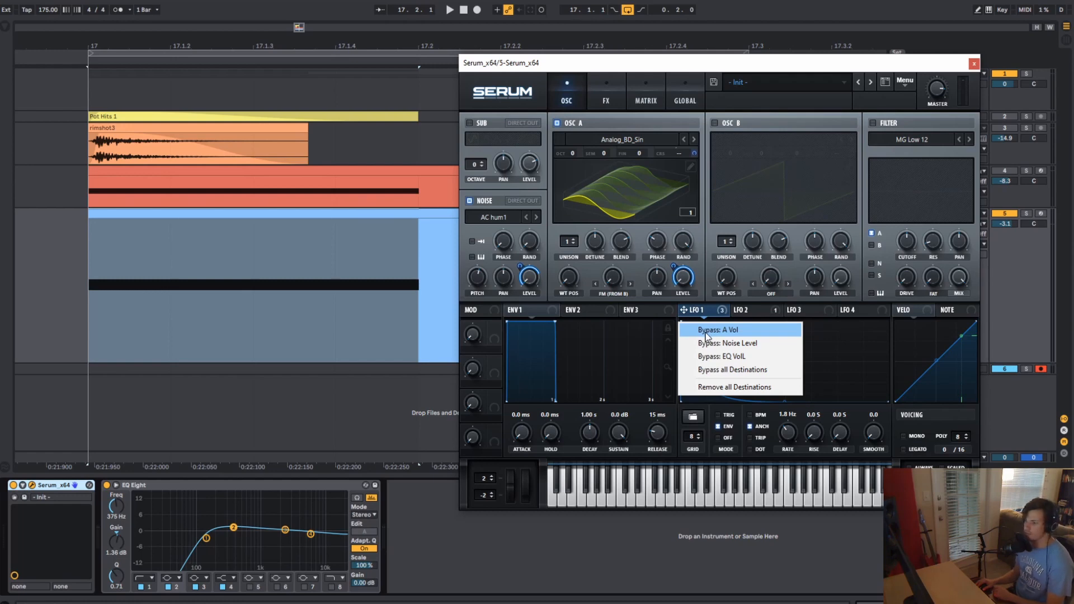
{"action": "left_click", "coordinate": [706, 311]}
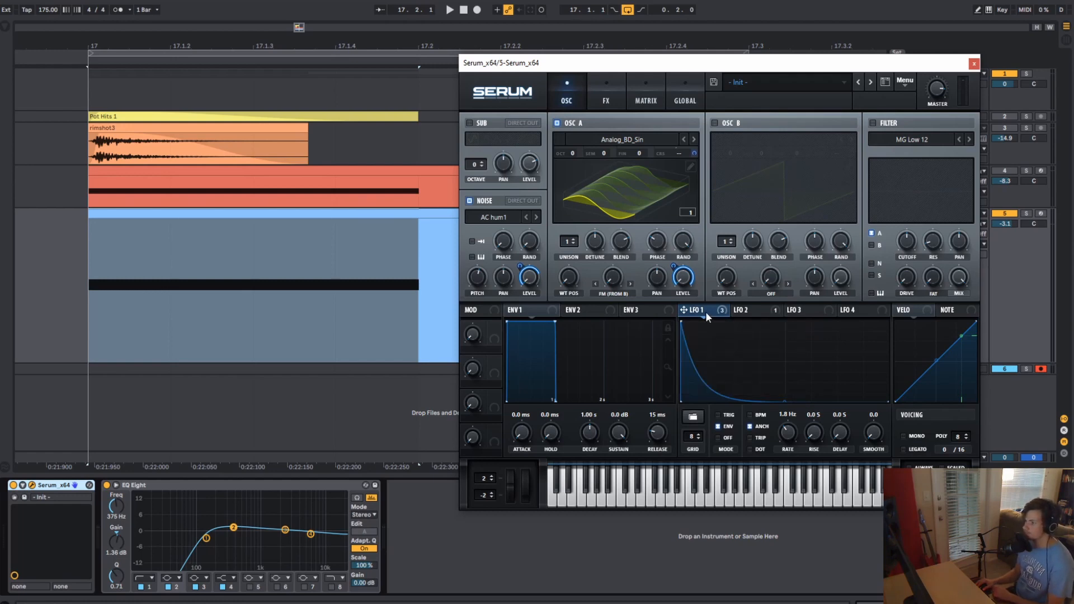
{"action": "left_click", "coordinate": [747, 311]}
{"action": "left_click", "coordinate": [616, 193]}
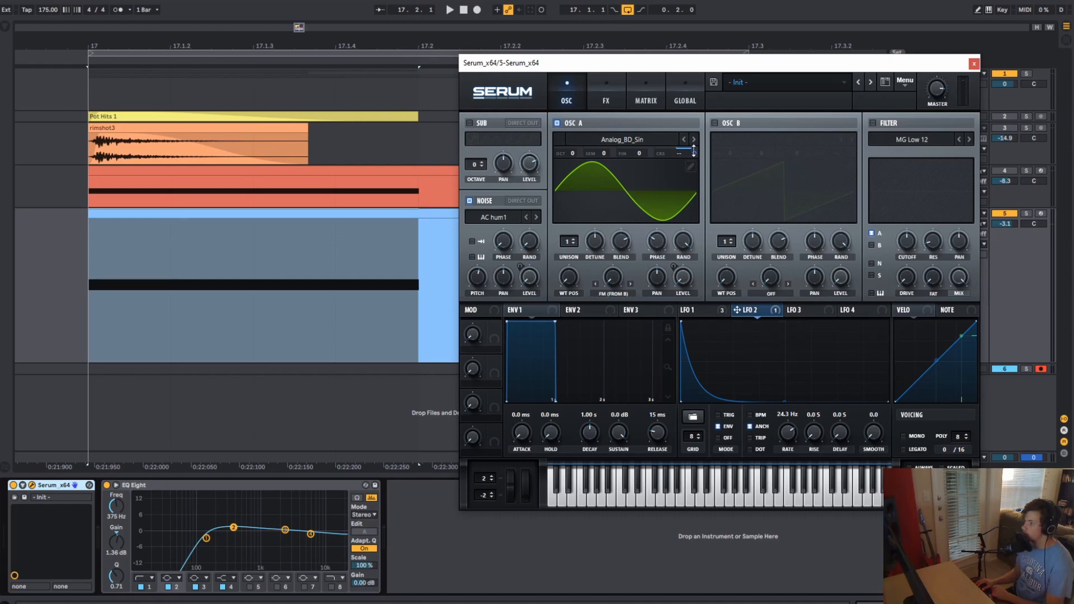
Step: Examine oscillator A's initial phase and try Env 1's attack at 0.1 ms before returning it to 0.0 ms
{"action": "mouse_move", "coordinate": [694, 151]}
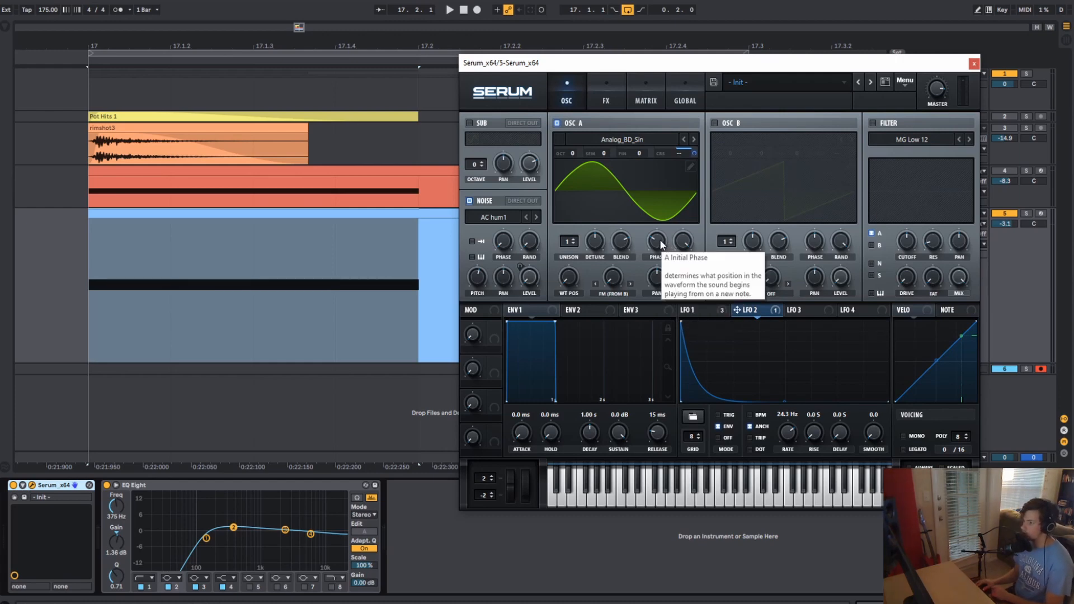
{"action": "mouse_move", "coordinate": [659, 240]}
{"action": "left_mouse_down"}
{"action": "mouse_move", "coordinate": [657, 206]}
{"action": "mouse_move", "coordinate": [659, 242]}
{"action": "left_mouse_up"}
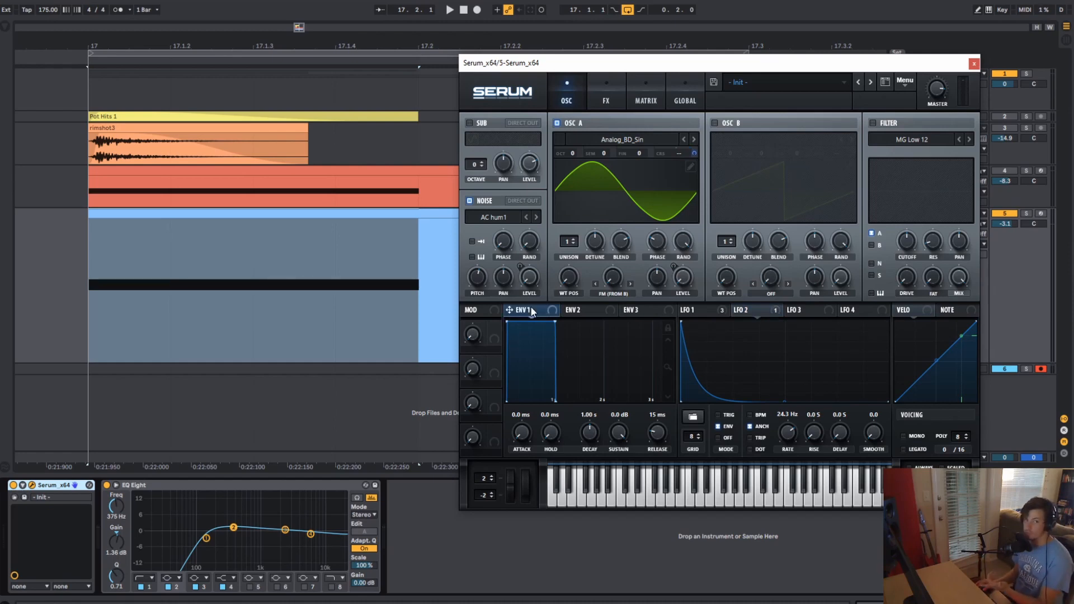
{"action": "mouse_move", "coordinate": [526, 432]}
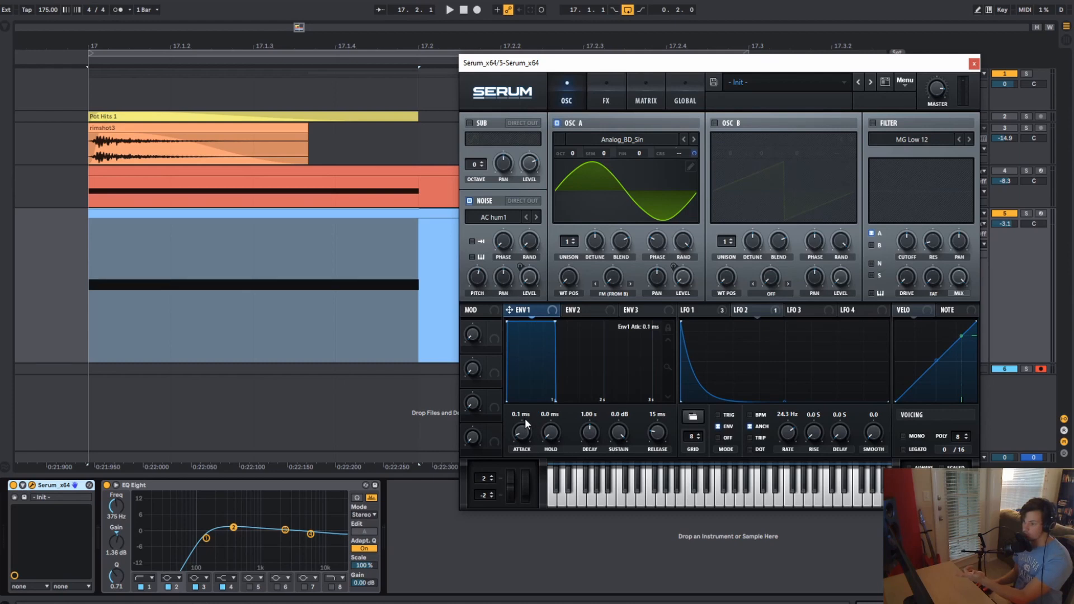
{"action": "left_click_drag", "start_coordinate": [525, 420], "coordinate": [531, 474]}
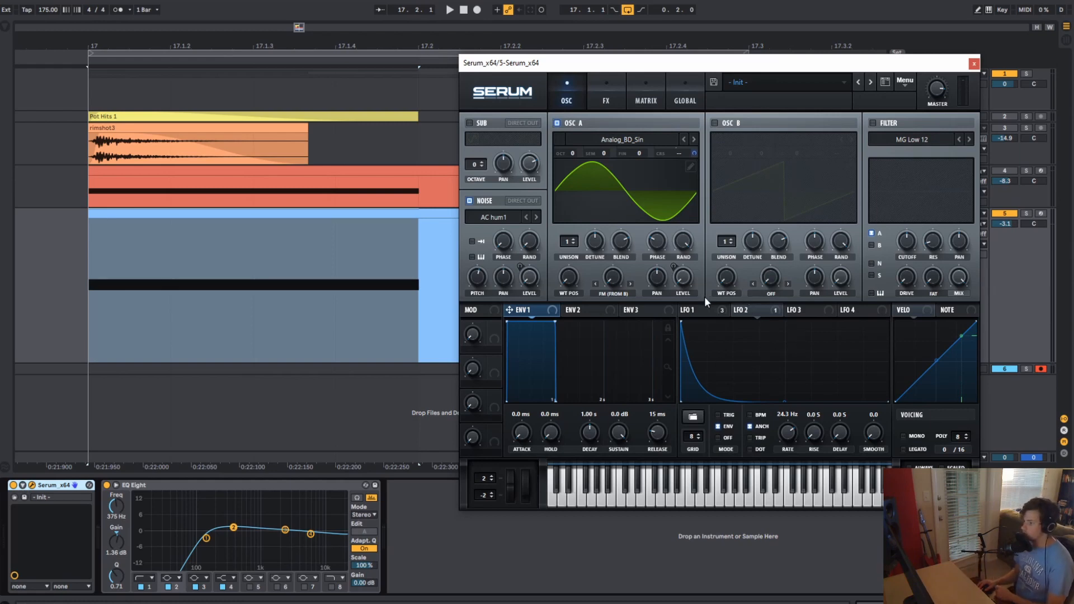
Step: Display LFO 1 and its destinations, and play back the Serum_x64 track soloed
{"action": "left_click", "coordinate": [694, 310]}
{"action": "right_click", "coordinate": [696, 310]}
{"action": "left_click", "coordinate": [703, 312]}
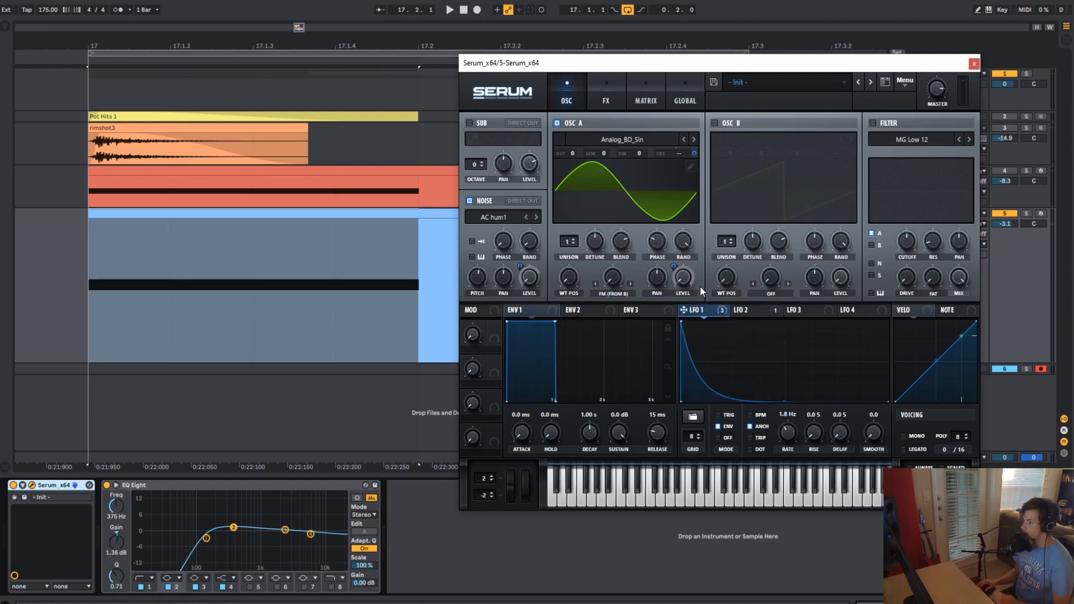
{"action": "key", "text": "space"}
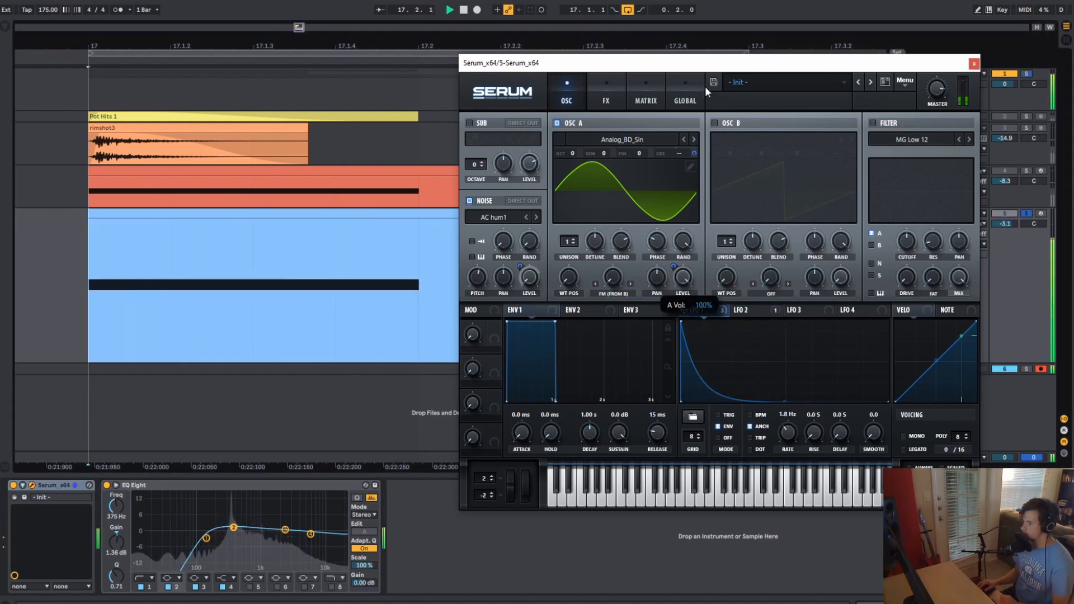
{"action": "key", "text": "space"}
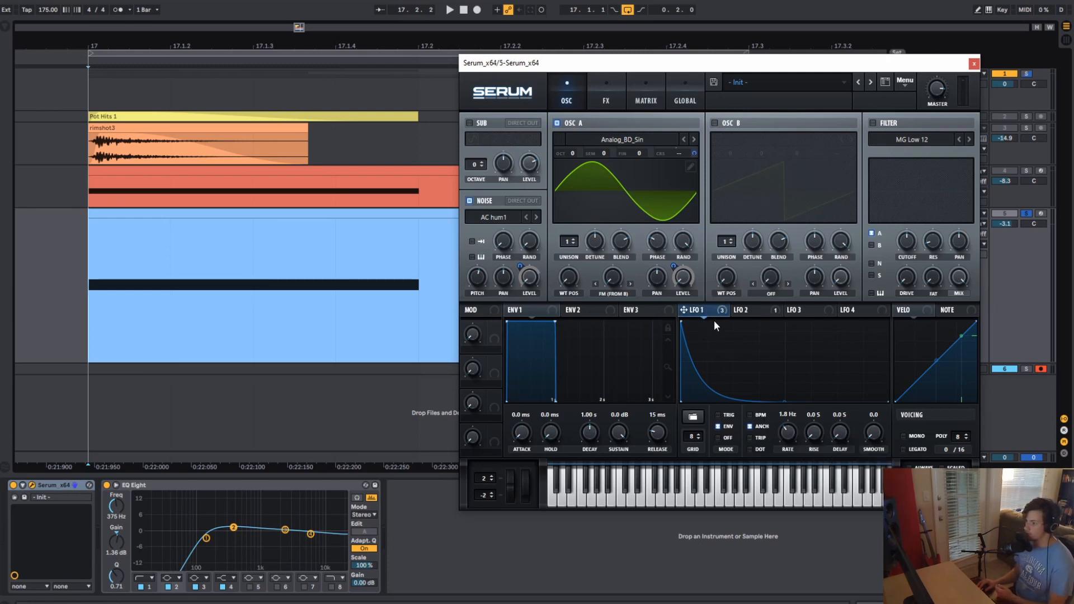
Step: Open Serum's effects page and check which modulator is assigned to the EQ's low gain
{"action": "mouse_move", "coordinate": [708, 314]}
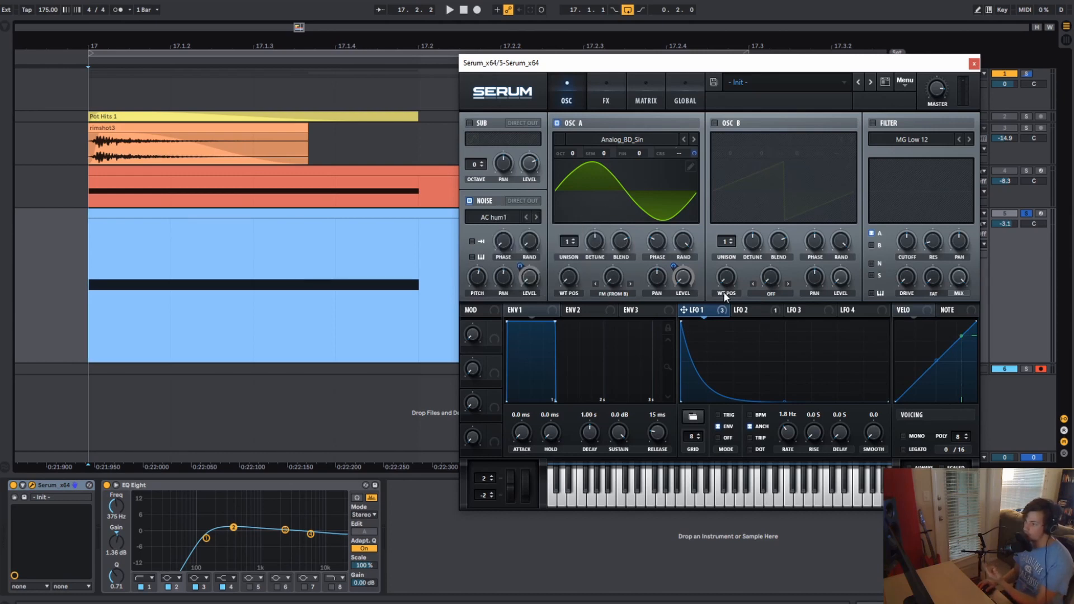
{"action": "left_click", "coordinate": [608, 92]}
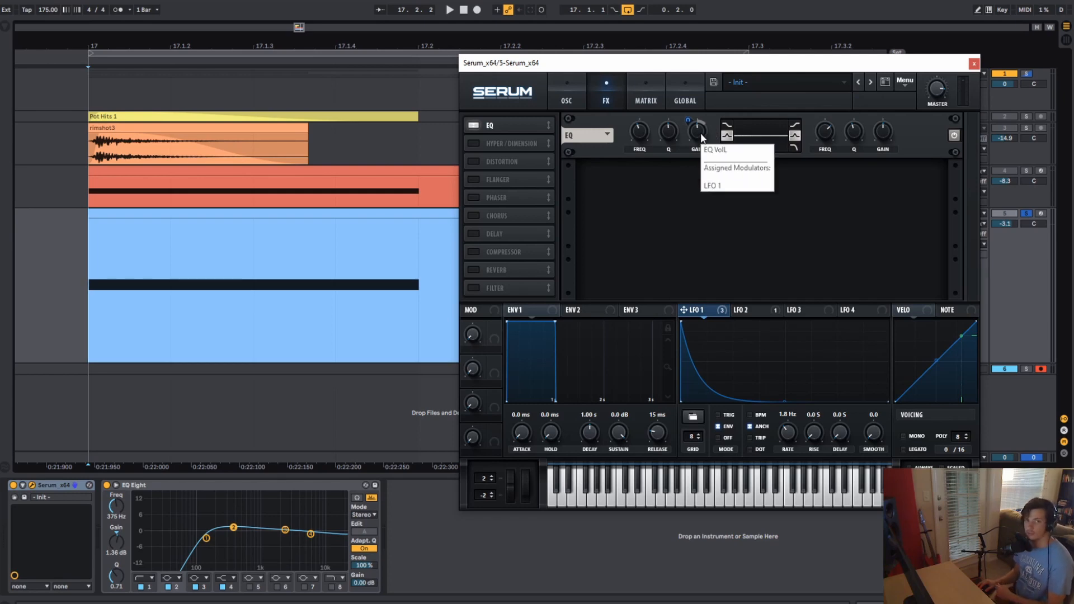
Step: Activate all of LFO 1's destinations in Serum and play back the soloed Serum_x64 track
{"action": "left_click", "coordinate": [566, 96]}
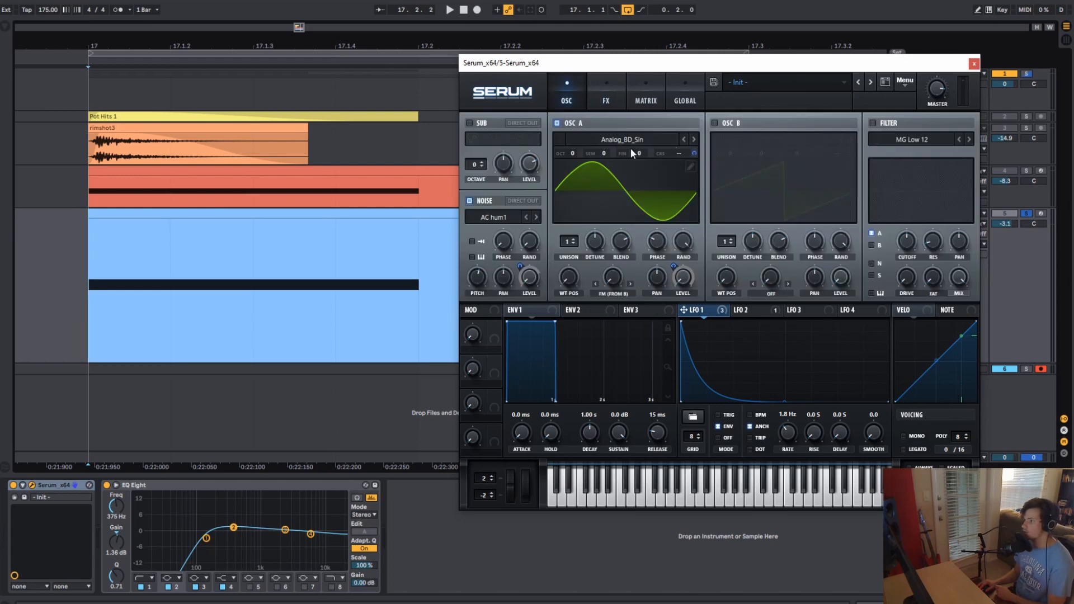
{"action": "right_click", "coordinate": [700, 310]}
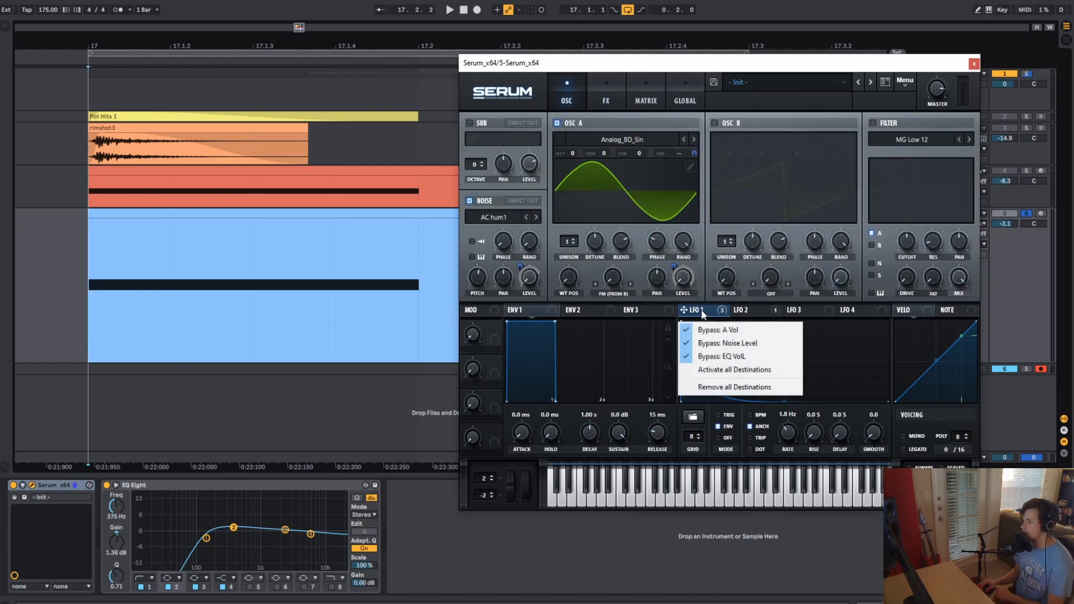
{"action": "left_click", "coordinate": [739, 369]}
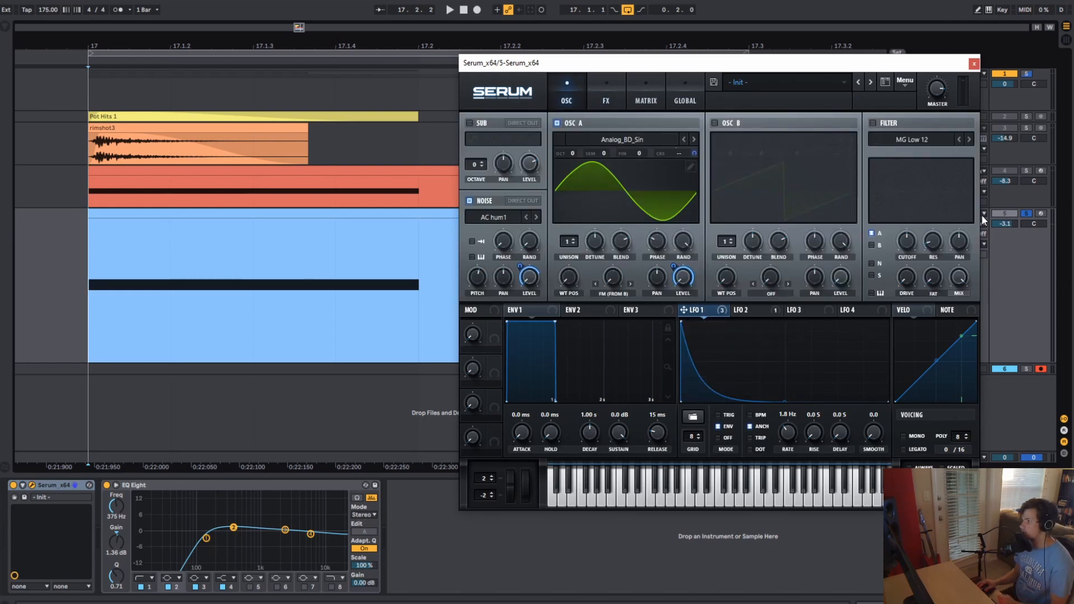
{"action": "key", "text": "space"}
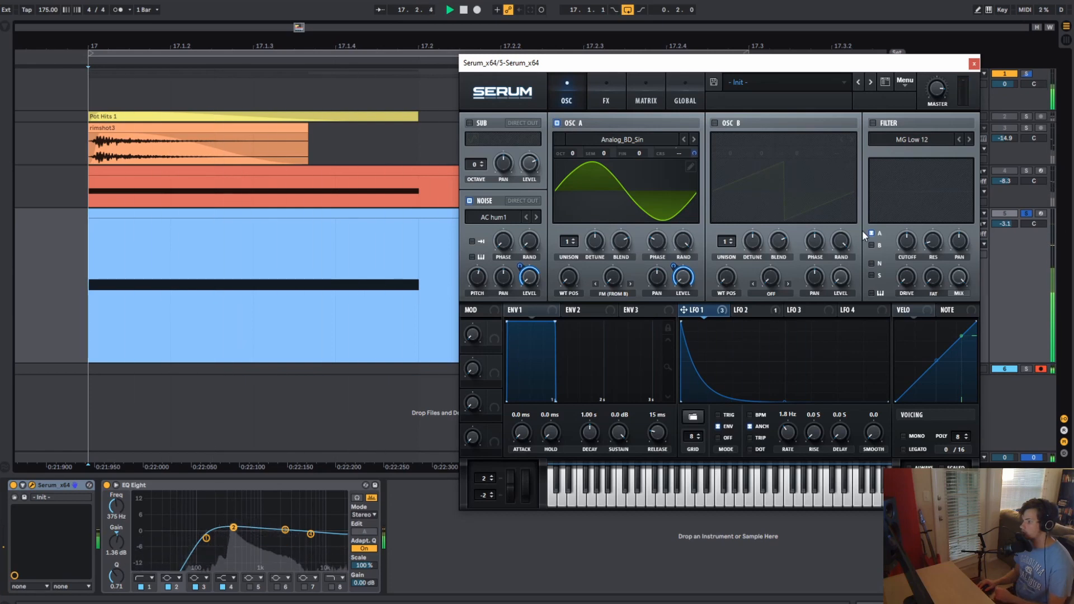
Step: Review the EQ on Serum's effects page and play back the track from the oscillator page
{"action": "left_click", "coordinate": [606, 99]}
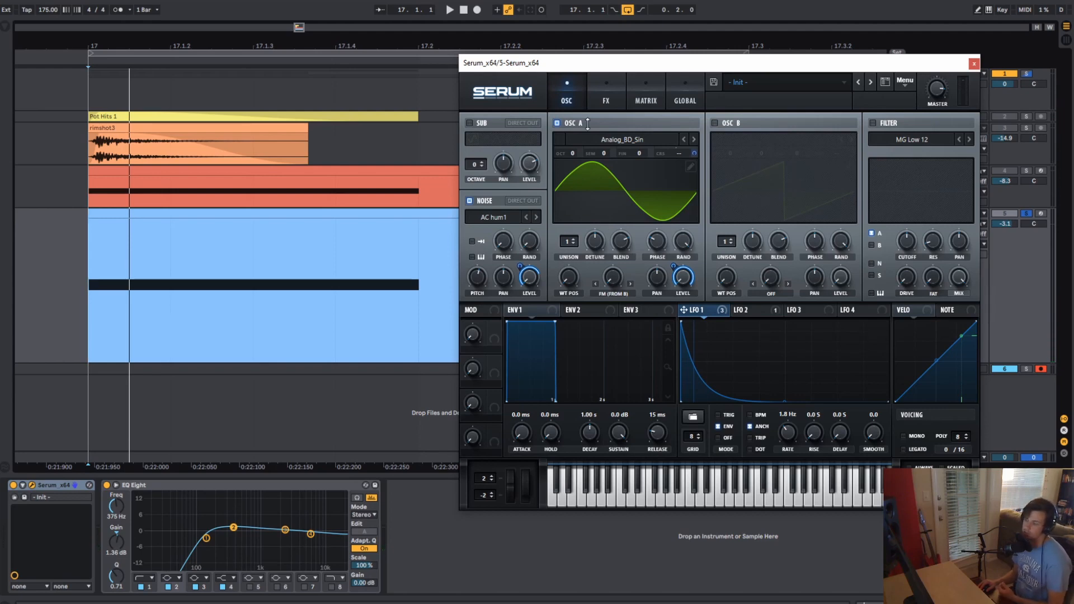
{"action": "left_click", "coordinate": [605, 92]}
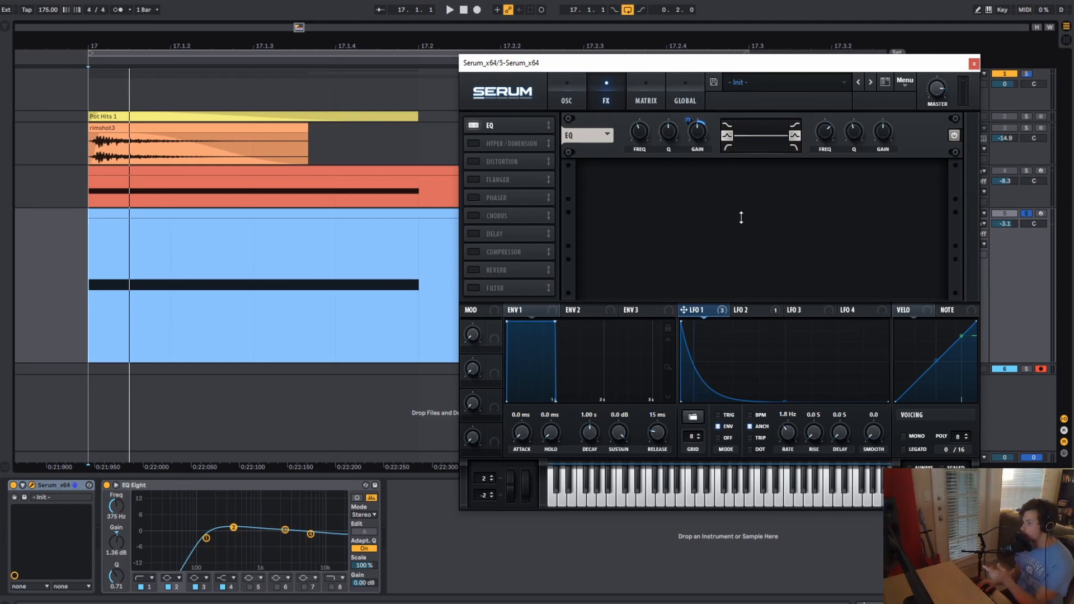
{"action": "left_click", "coordinate": [578, 98]}
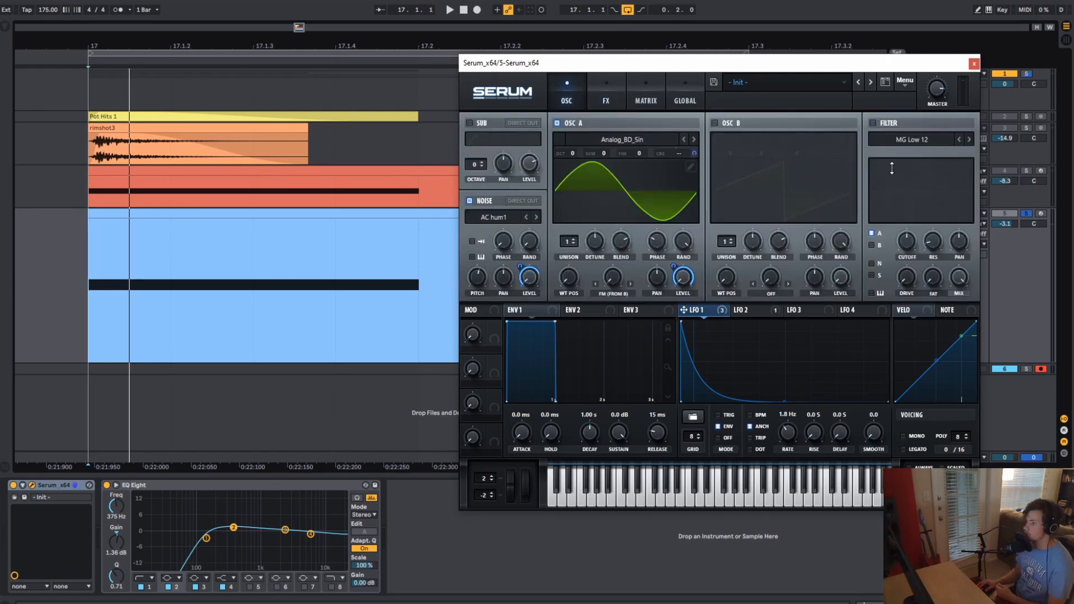
{"action": "key", "text": "space"}
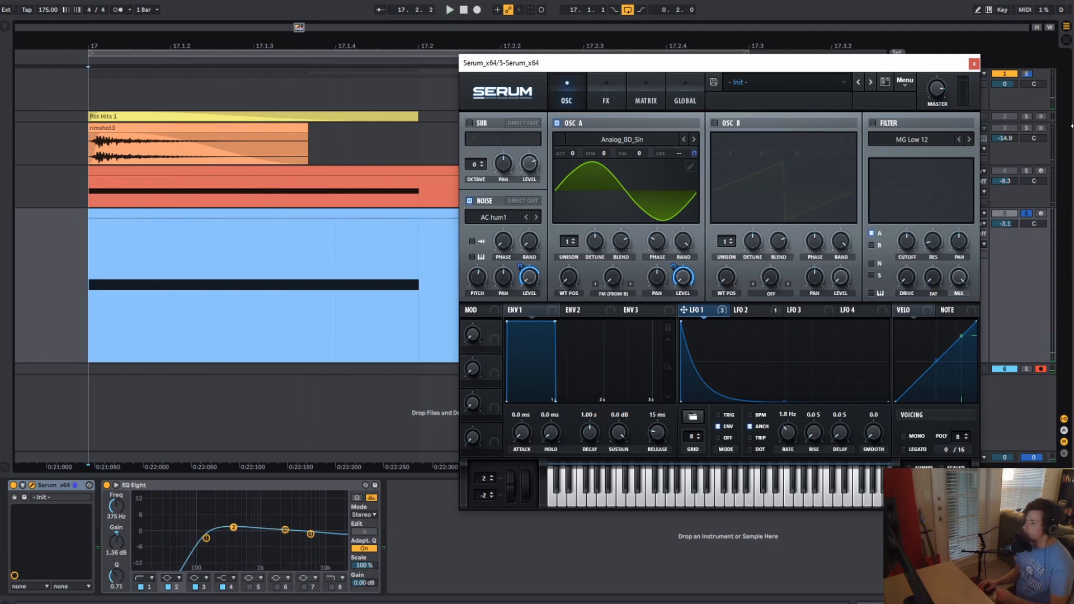
Step: Close the Serum editor, solo the Operator track and examine its Operator and EQ Eight settings
{"action": "left_click", "coordinate": [974, 64]}
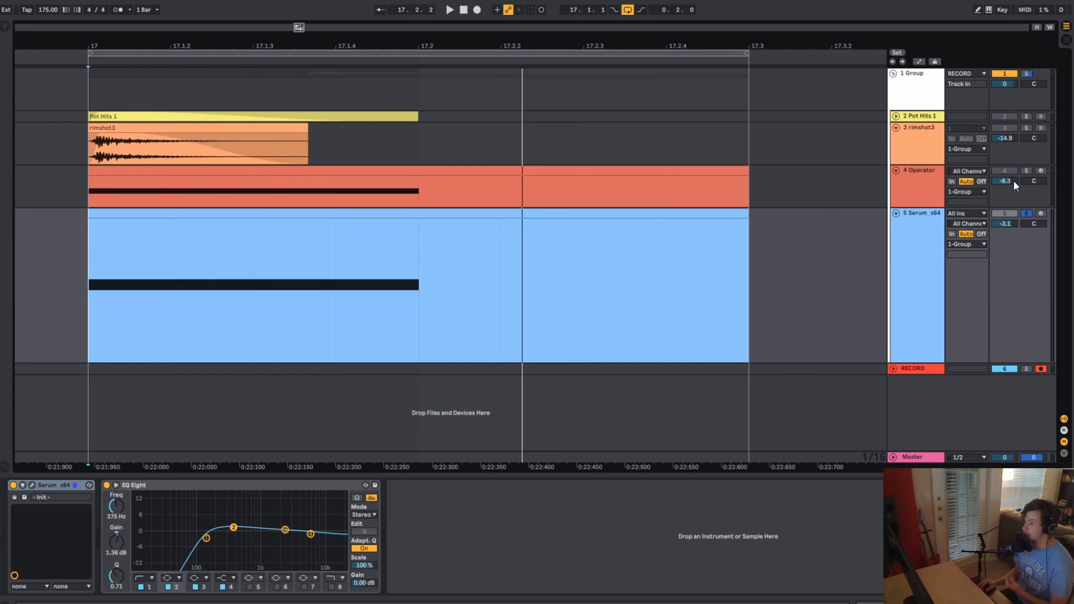
{"action": "left_click", "coordinate": [1026, 171]}
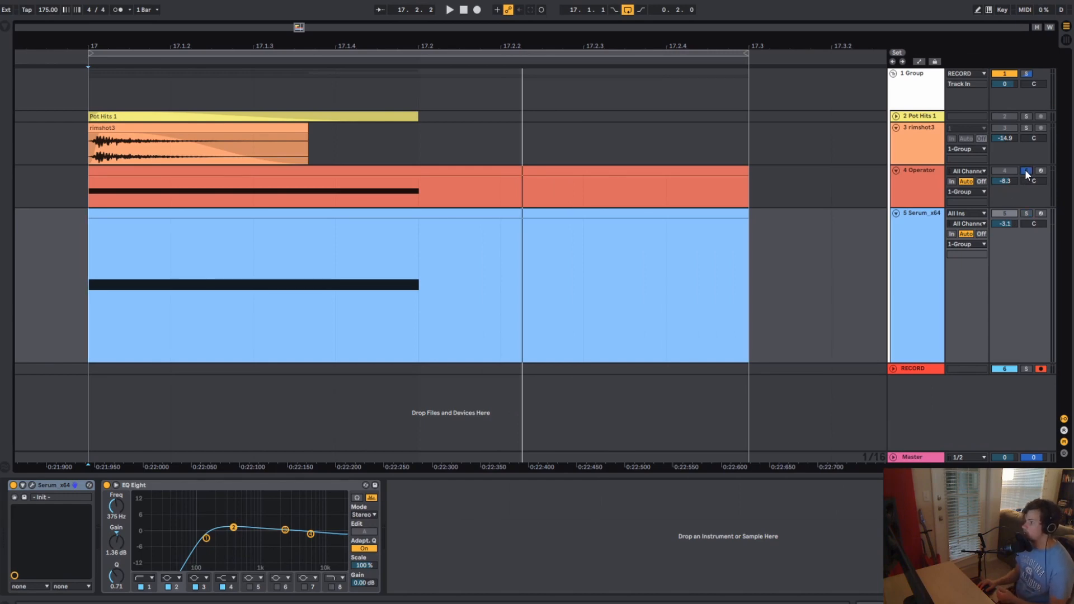
{"action": "left_click", "coordinate": [922, 176]}
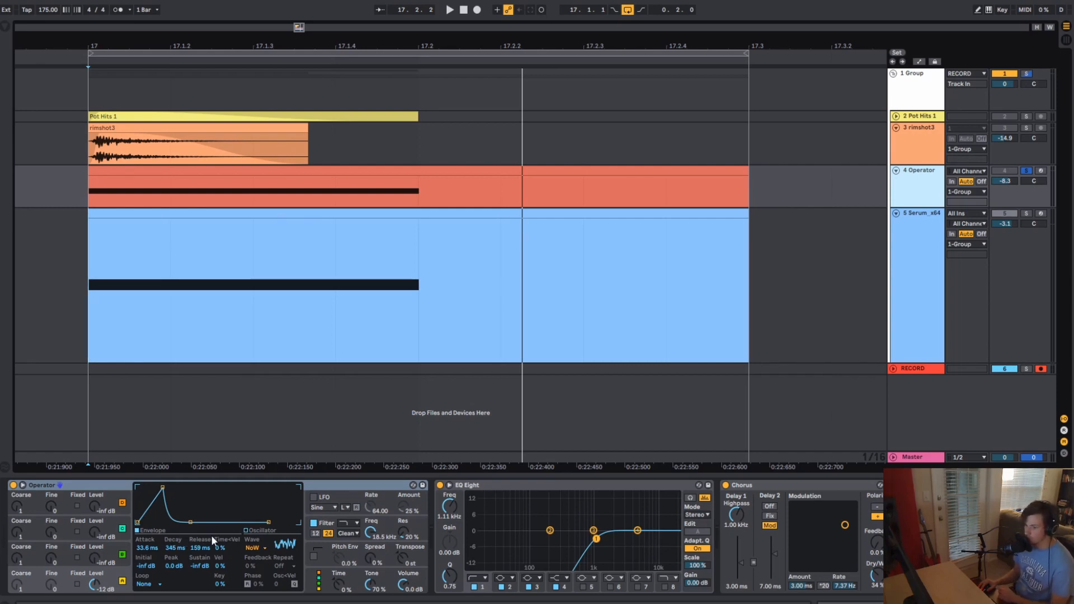
{"action": "left_click", "coordinate": [505, 487]}
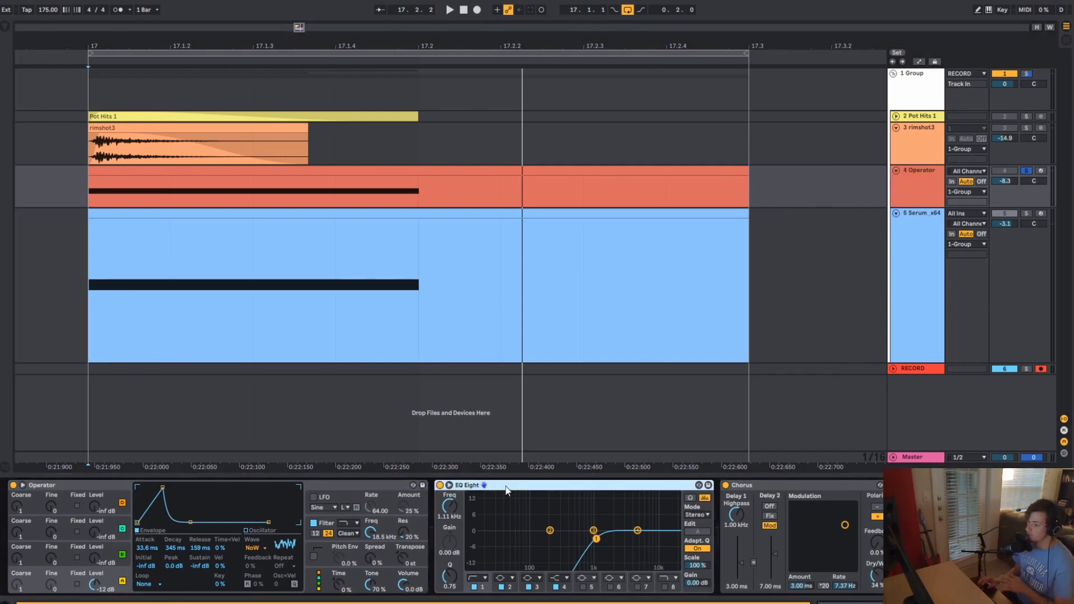
Step: Solo the Serum_x64 track and play it back to examine its spectrum in EQ Eight
{"action": "left_click", "coordinate": [924, 256]}
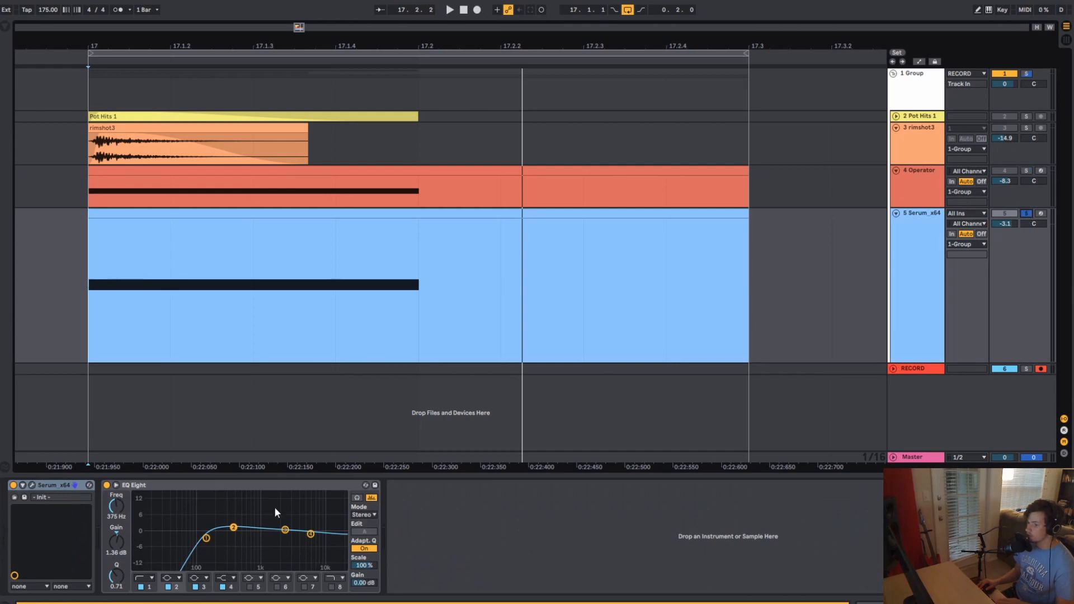
{"action": "key", "text": "space"}
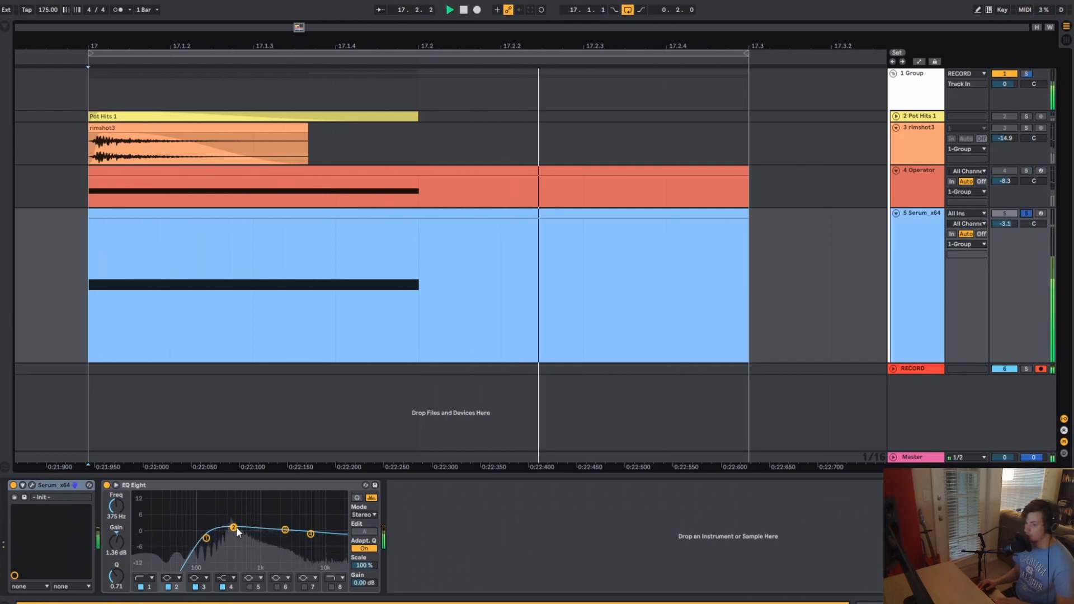
Step: Reduce the Serum_x64 track's height and show the Operator track's devices
{"action": "left_click", "coordinate": [926, 179]}
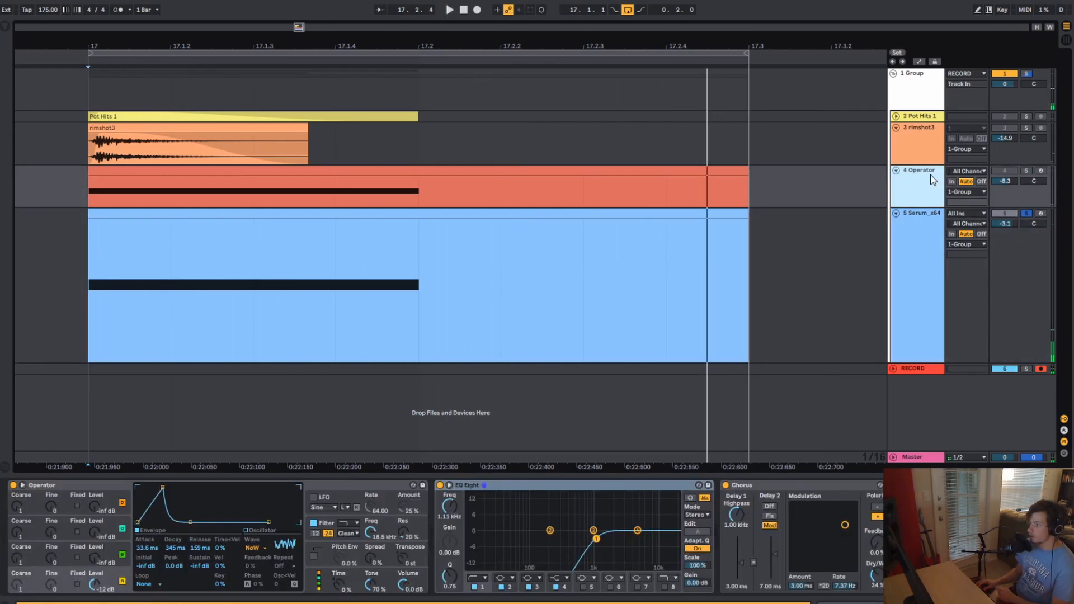
{"action": "left_click", "coordinate": [917, 260]}
{"action": "left_click_drag", "start_coordinate": [1016, 264], "coordinate": [1016, 233]}
{"action": "left_click", "coordinate": [915, 200]}
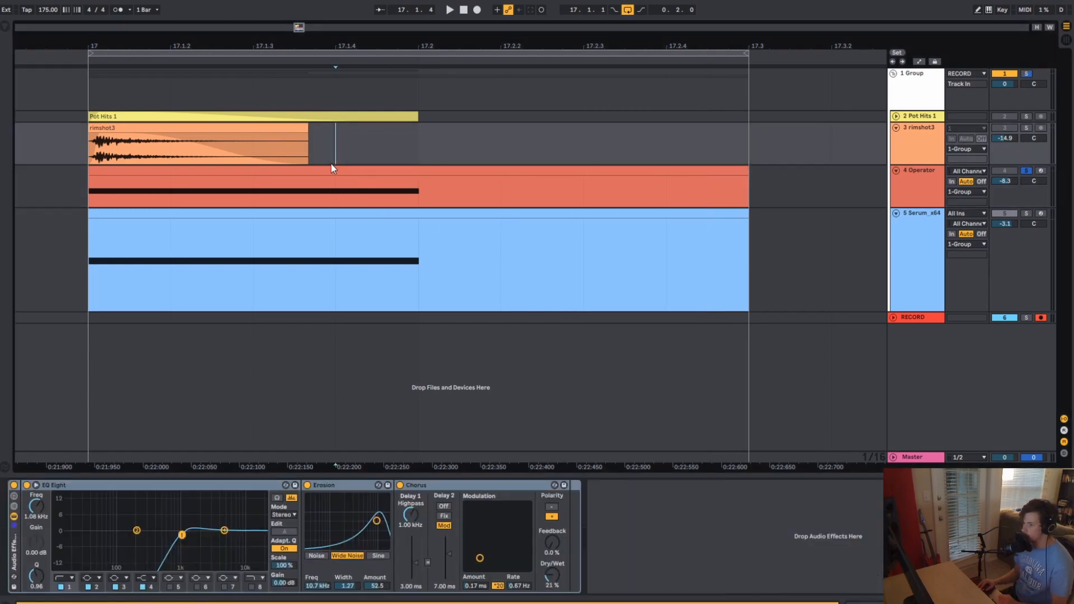
Step: Play back the soloed Operator track and check what its EQ Eight does to the sound
{"action": "left_click", "coordinate": [330, 167]}
{"action": "key", "text": "space"}
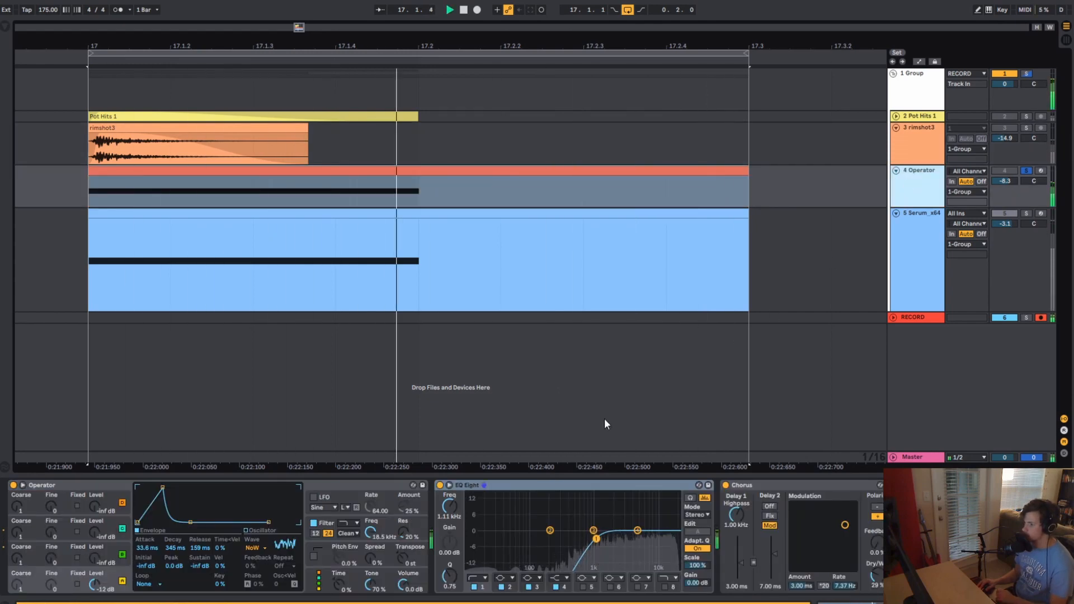
{"action": "left_click", "coordinate": [439, 485]}
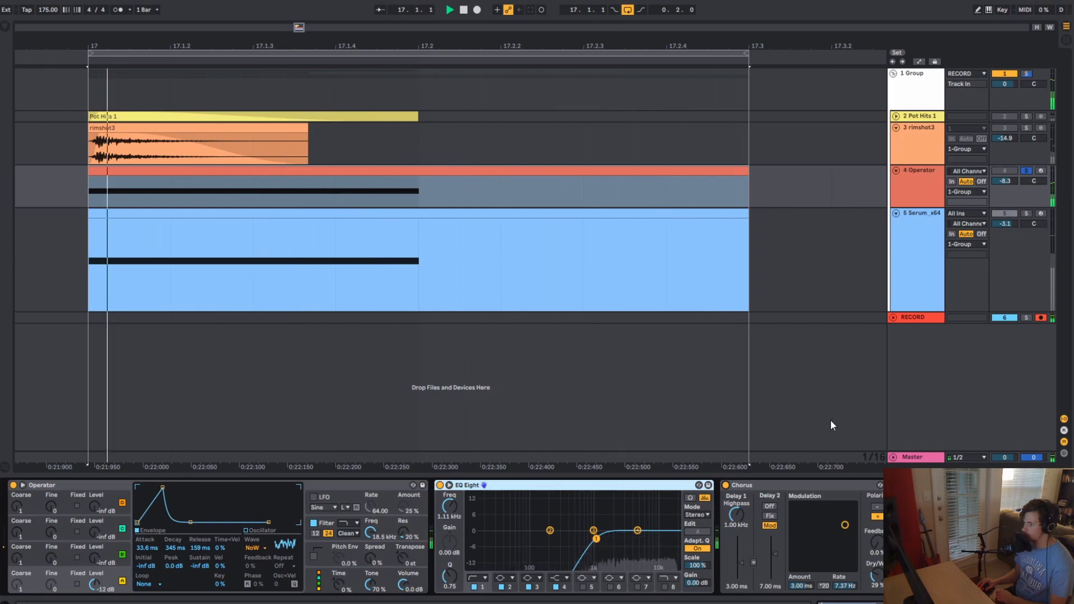
{"action": "key", "text": "space"}
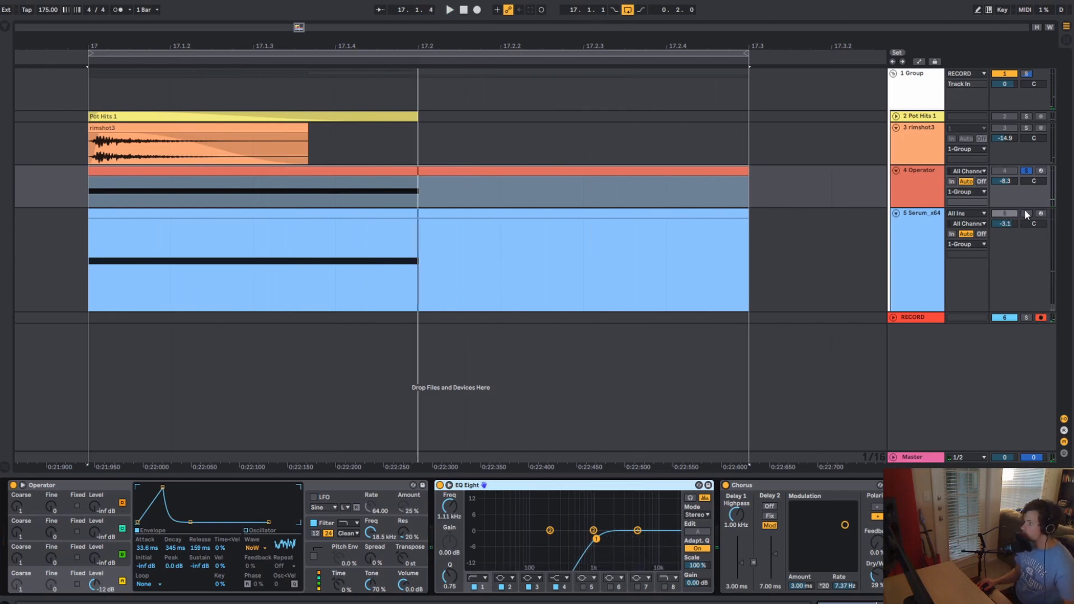
Step: Add Serum_x64 to the soloed Operator track, make both tracks taller and play the two layers together
{"action": "left_click", "coordinate": [1027, 213]}
{"action": "left_click_drag", "start_coordinate": [1023, 248], "coordinate": [1024, 259]}
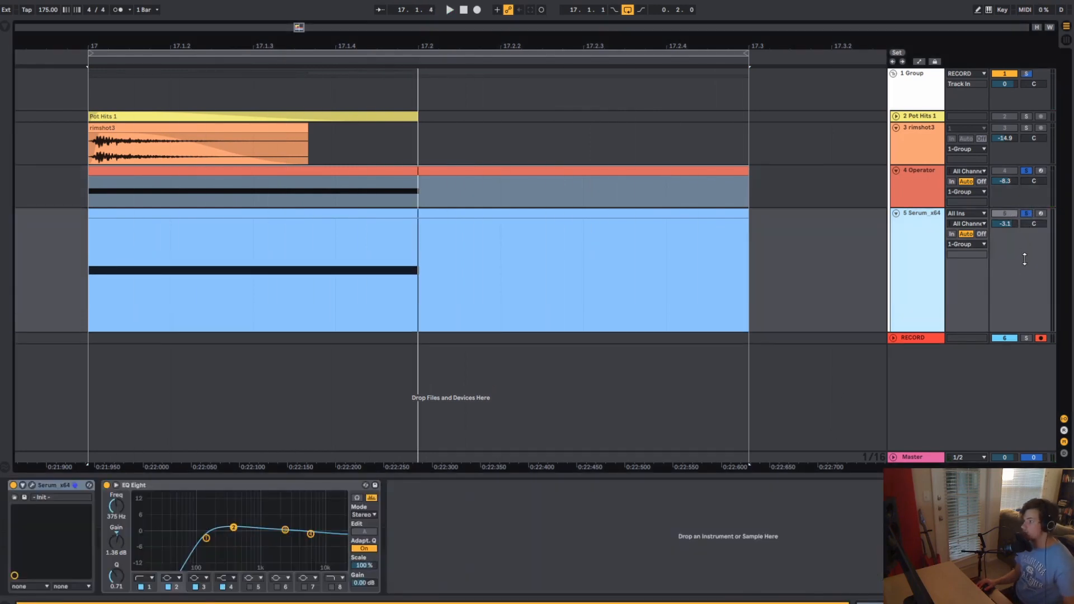
{"action": "left_click_drag", "start_coordinate": [1028, 203], "coordinate": [1029, 227]}
{"action": "key", "text": "space"}
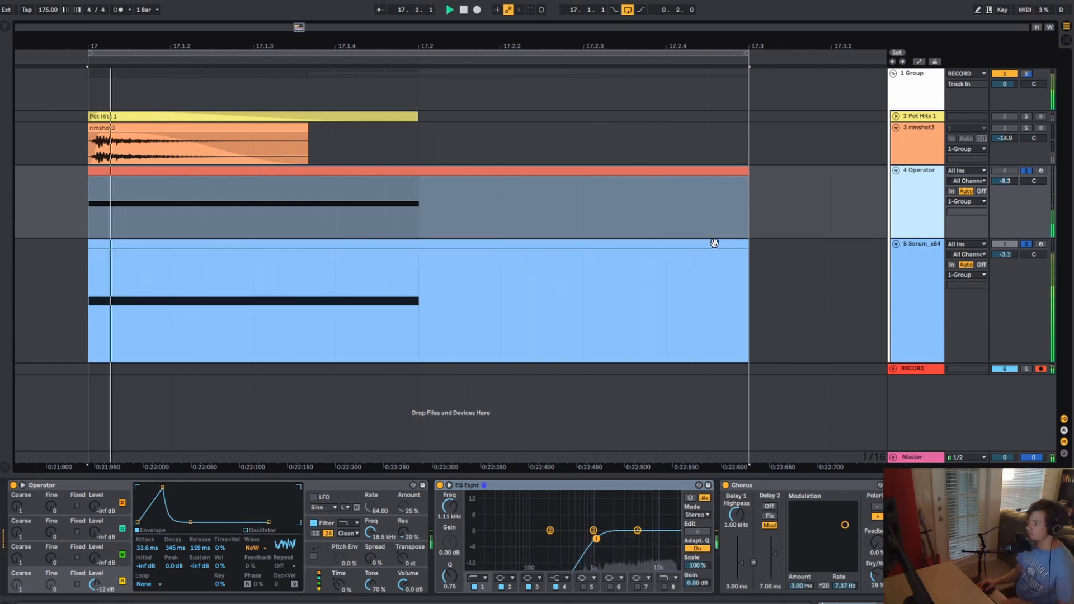
{"action": "key", "text": "space"}
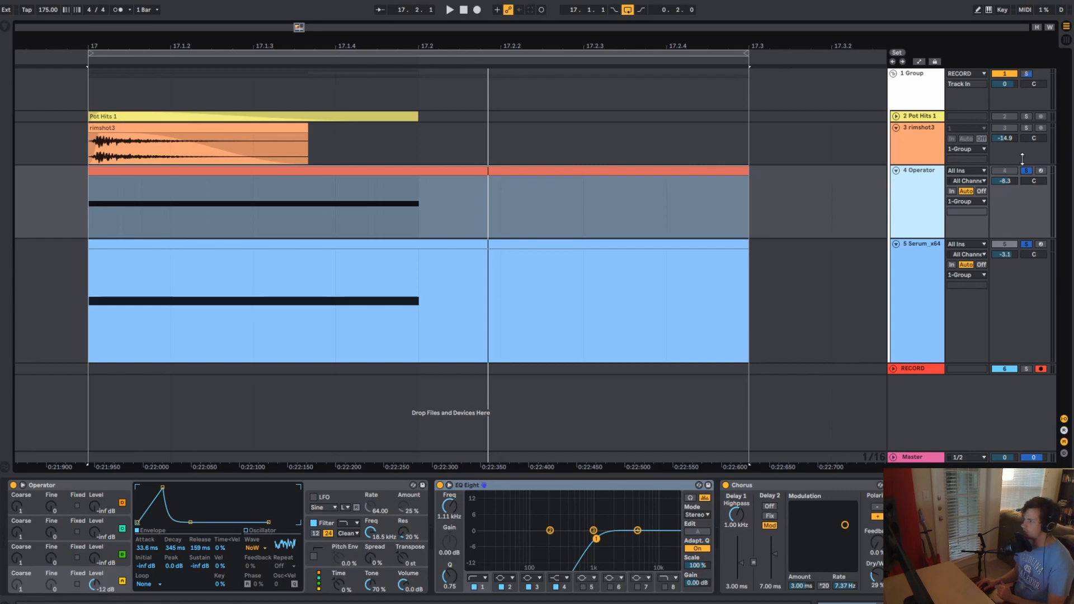
Step: Solo the rimshot3 track, make it taller and zoom in on the start of its clip
{"action": "left_click_drag", "start_coordinate": [985, 167], "coordinate": [1008, 219]}
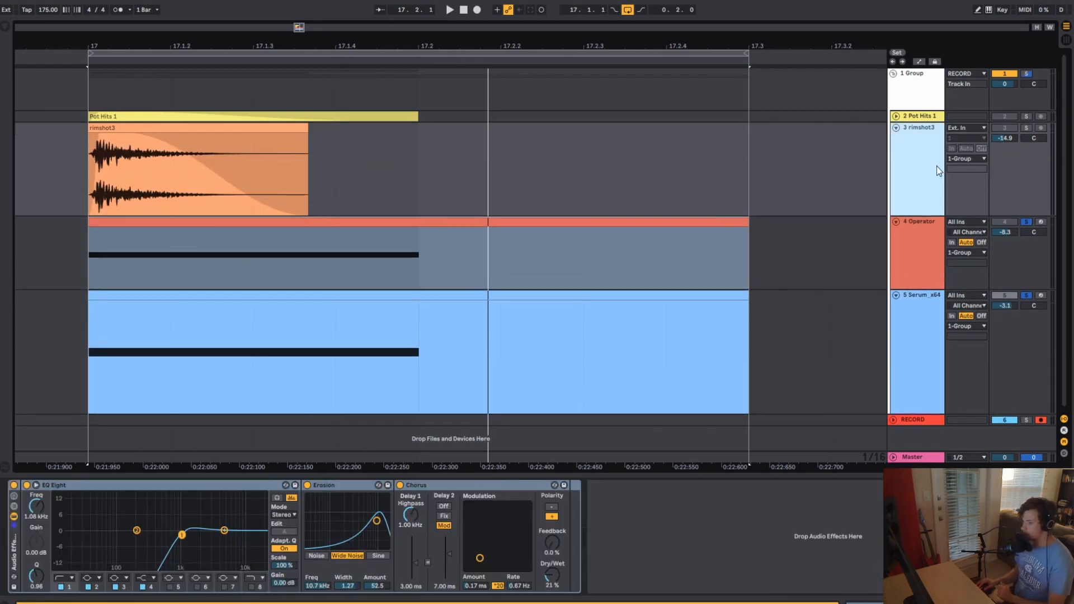
{"action": "left_click", "coordinate": [1027, 127]}
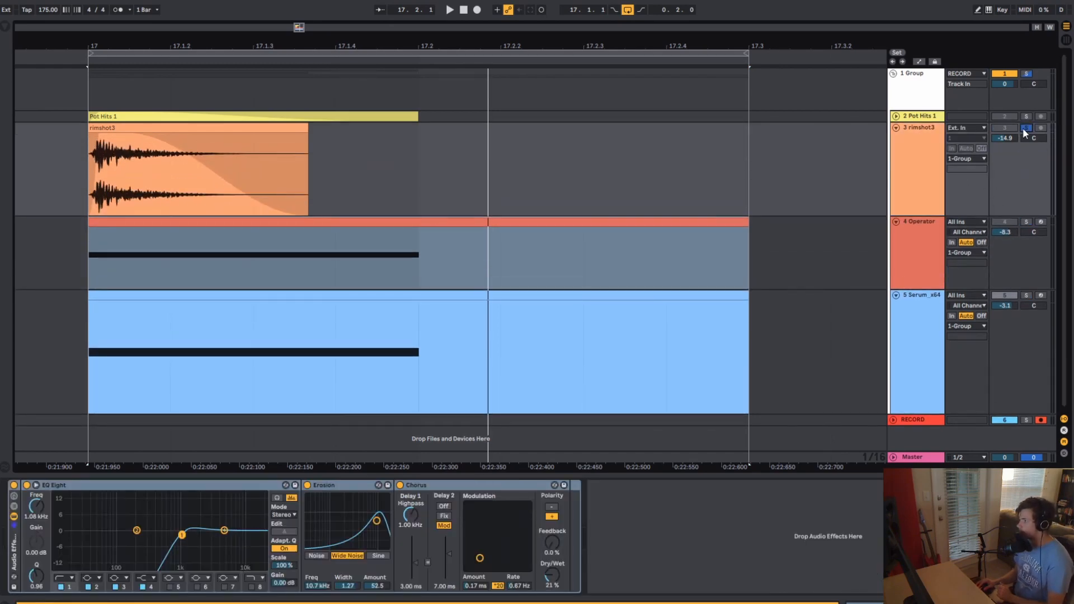
{"action": "left_click", "coordinate": [177, 126]}
{"action": "left_click_drag", "start_coordinate": [96, 39], "coordinate": [155, 25]}
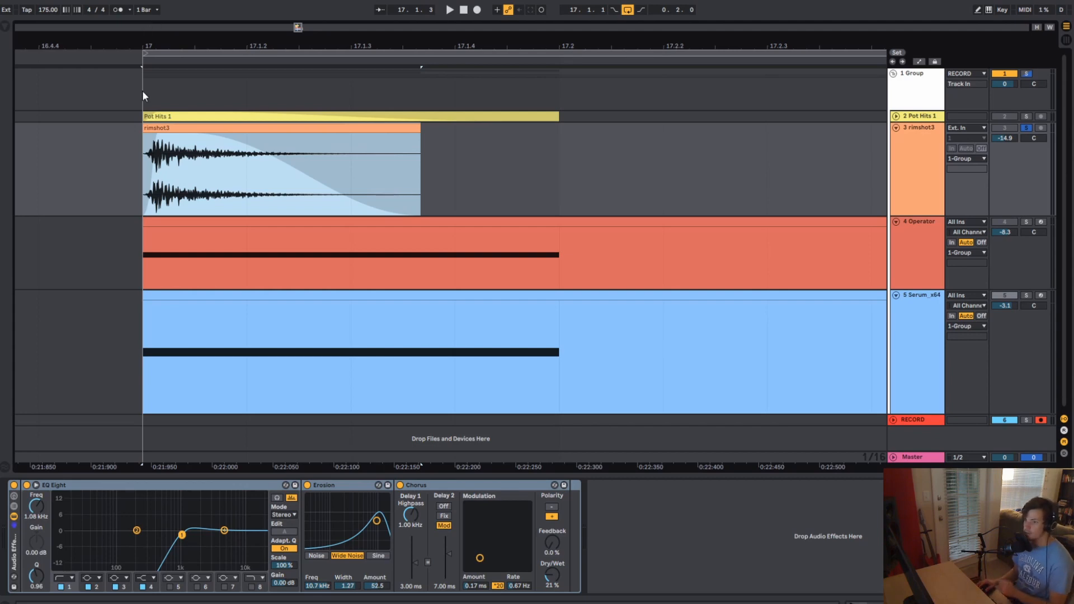
{"action": "left_click", "coordinate": [143, 152]}
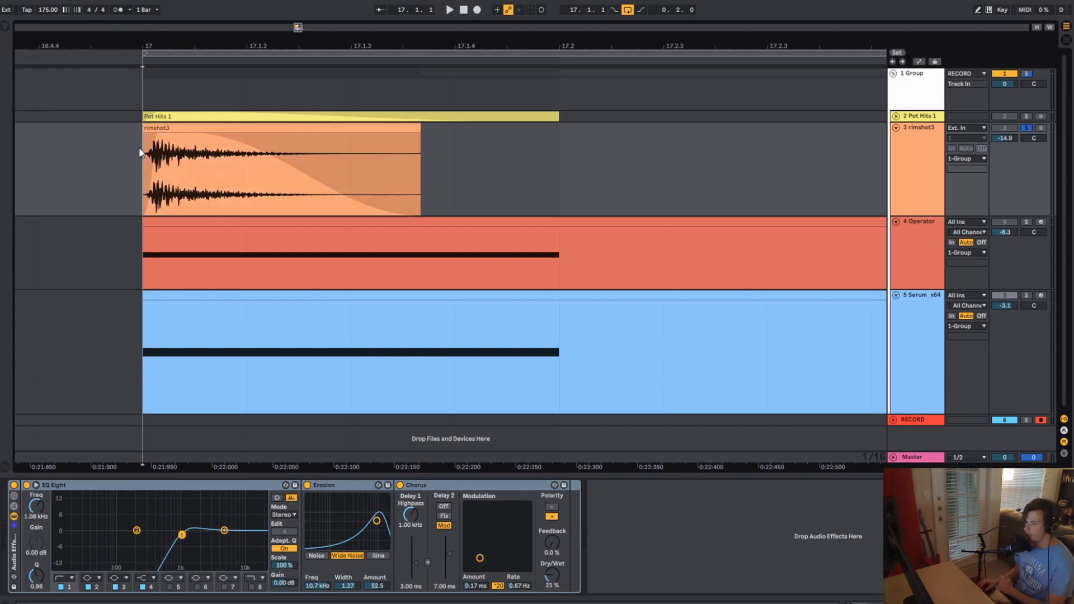
{"action": "left_click_drag", "start_coordinate": [1032, 184], "coordinate": [1028, 216]}
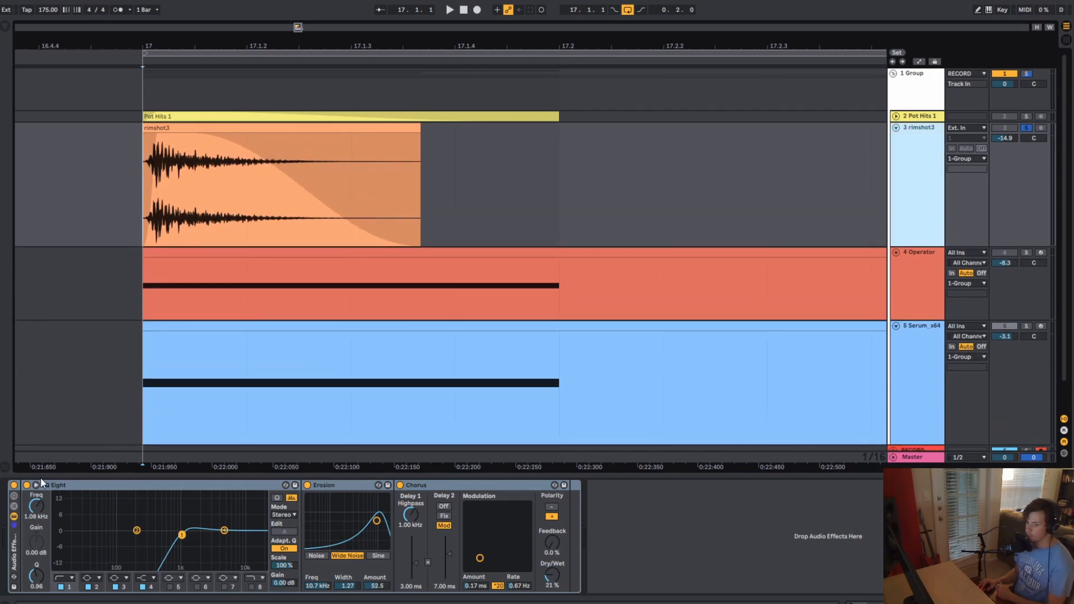
Step: Bypass the rimshot3 track's effect rack, extend the clip's end to just past 17.2.3 and play it back
{"action": "left_click", "coordinate": [14, 485]}
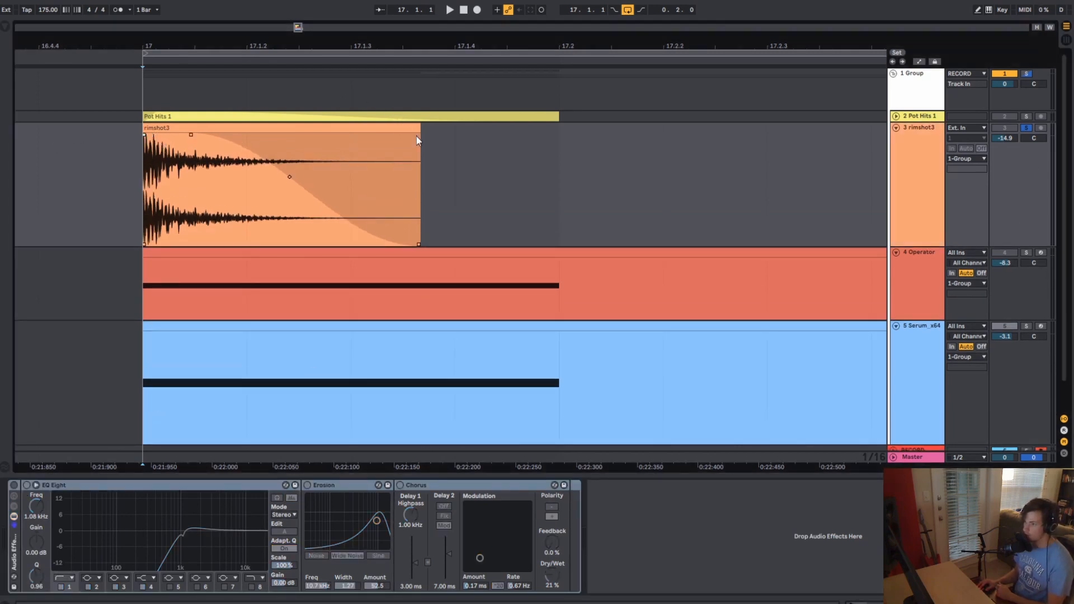
{"action": "left_click_drag", "start_coordinate": [419, 136], "coordinate": [812, 89]}
{"action": "key", "text": "space"}
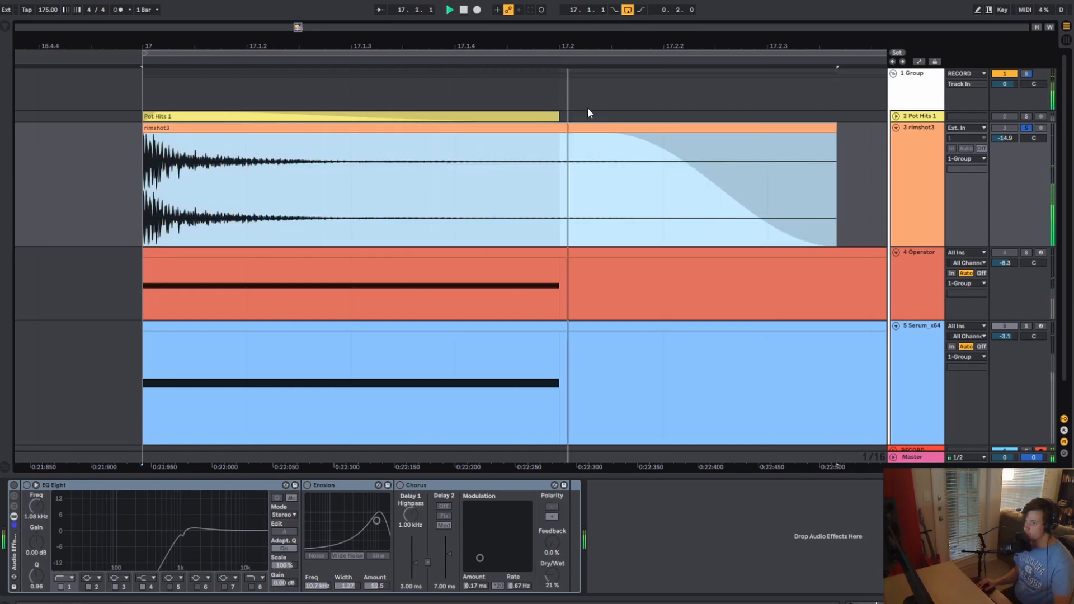
{"action": "key", "text": "space"}
Step: Check the rimshot3 clip's sample transposition and turn the track's effect rack back on
{"action": "double_click", "coordinate": [626, 130]}
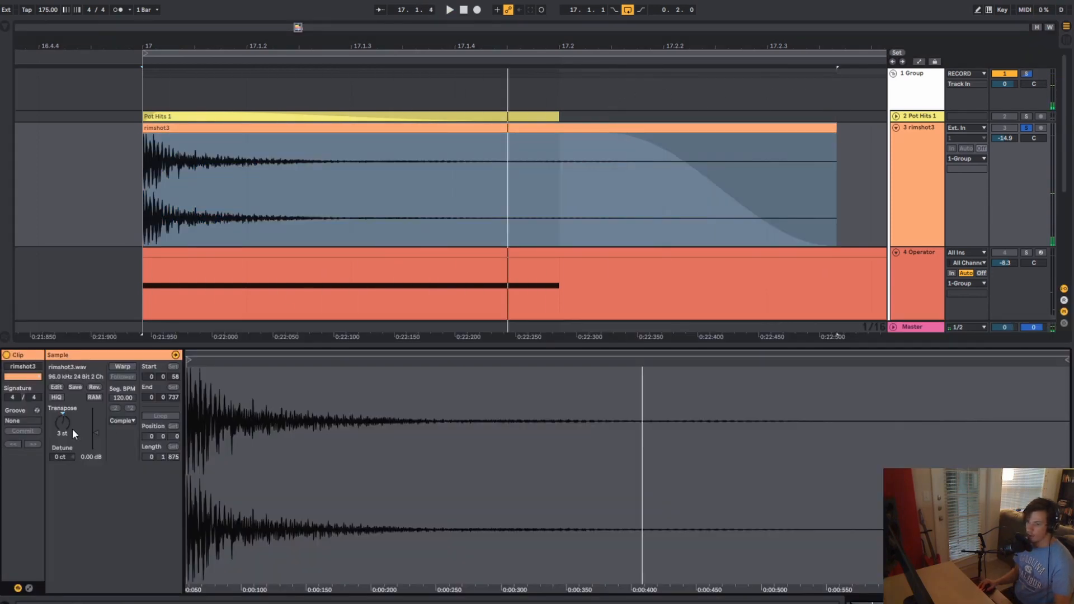
{"action": "left_click", "coordinate": [924, 155]}
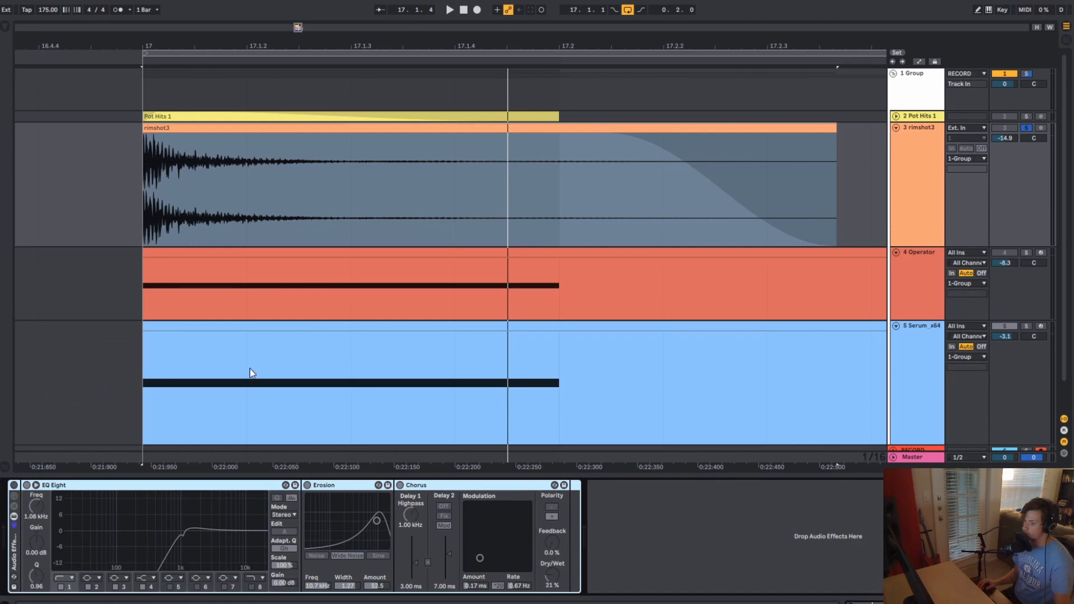
{"action": "left_click", "coordinate": [18, 486]}
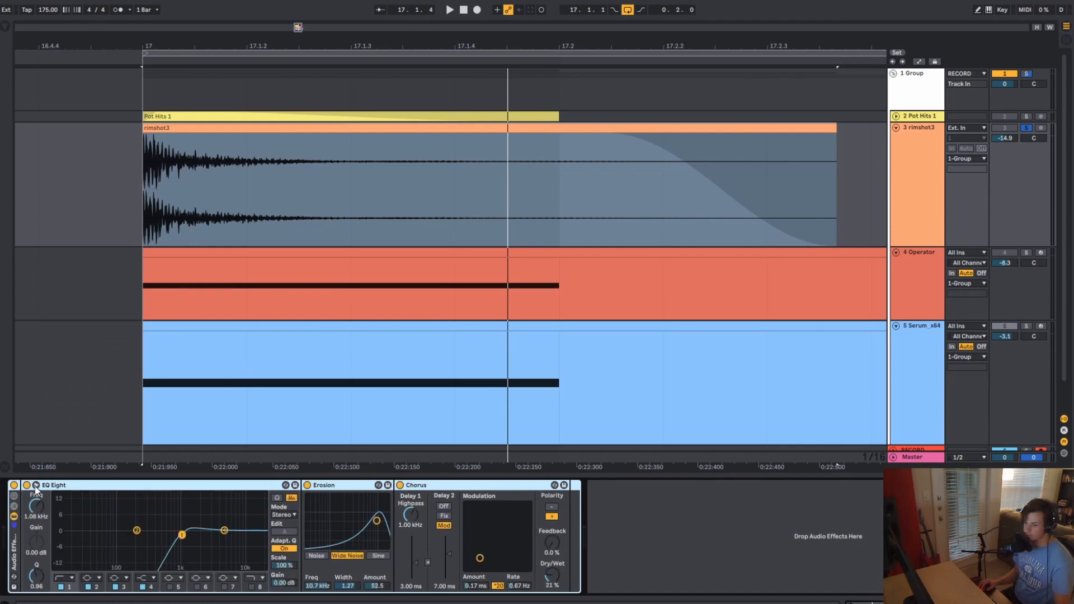
Step: In the expanded EQ Eight, lower filter 1 to about 314 Hz and set band 3 to 707 Hz, 0.49 dB, Q 18 during playback
{"action": "left_click", "coordinate": [36, 485]}
{"action": "left_click_drag", "start_coordinate": [655, 385], "coordinate": [514, 393]}
{"action": "left_click", "coordinate": [655, 381]}
{"action": "key", "text": "space"}
{"action": "left_click_drag", "start_coordinate": [654, 380], "coordinate": [598, 371]}
{"action": "key", "text": "space"}
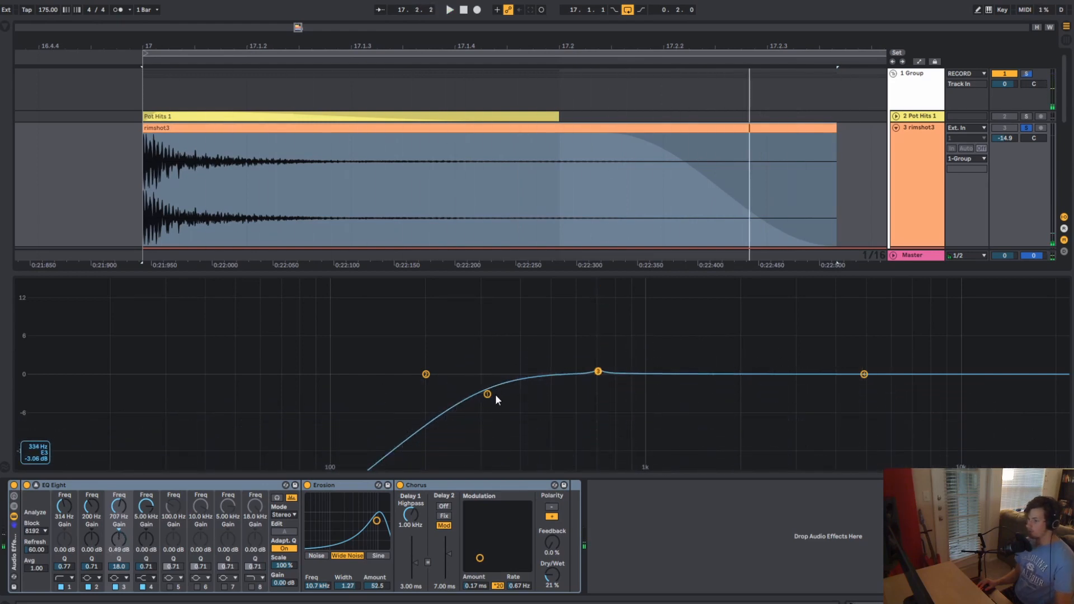
Step: Raise EQ Eight's filter 1 low-cut frequency to about 1.14 kHz on the rimshot3 track
{"action": "left_click_drag", "start_coordinate": [488, 394], "coordinate": [650, 389]}
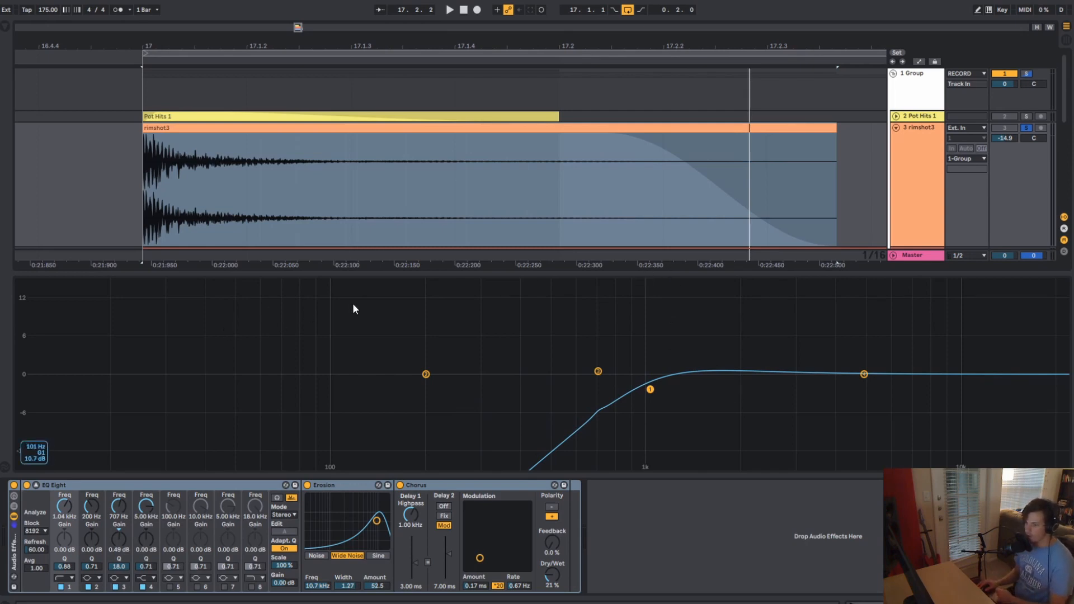
{"action": "left_click_drag", "start_coordinate": [650, 389], "coordinate": [664, 390]}
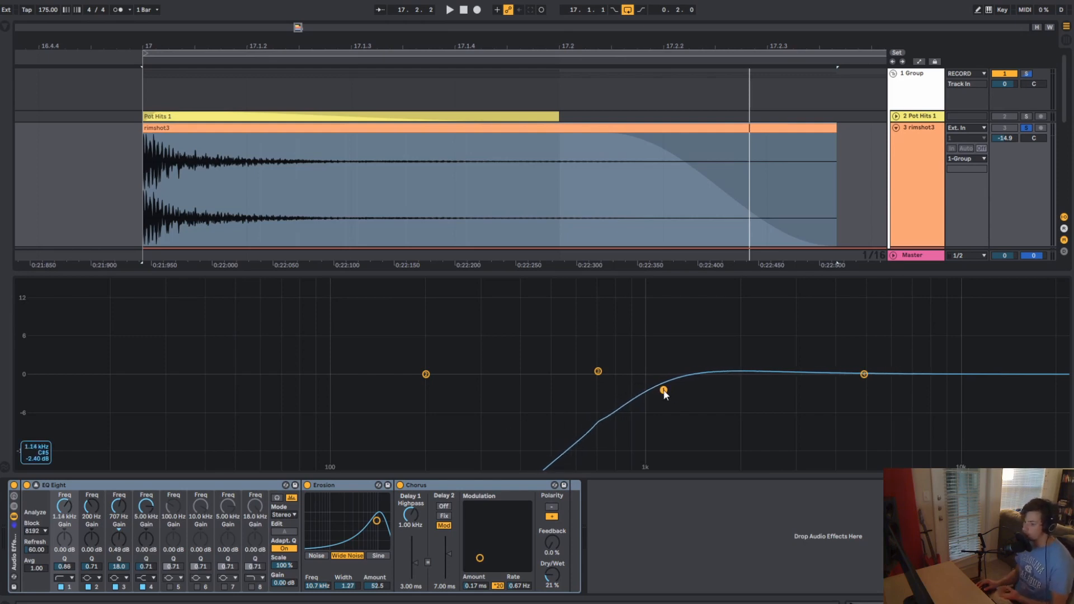
Step: Add a short fade-in to the rimshot3 clip and trim its end to about midway between 17.1.3 and 17.1.4
{"action": "left_click", "coordinate": [360, 487]}
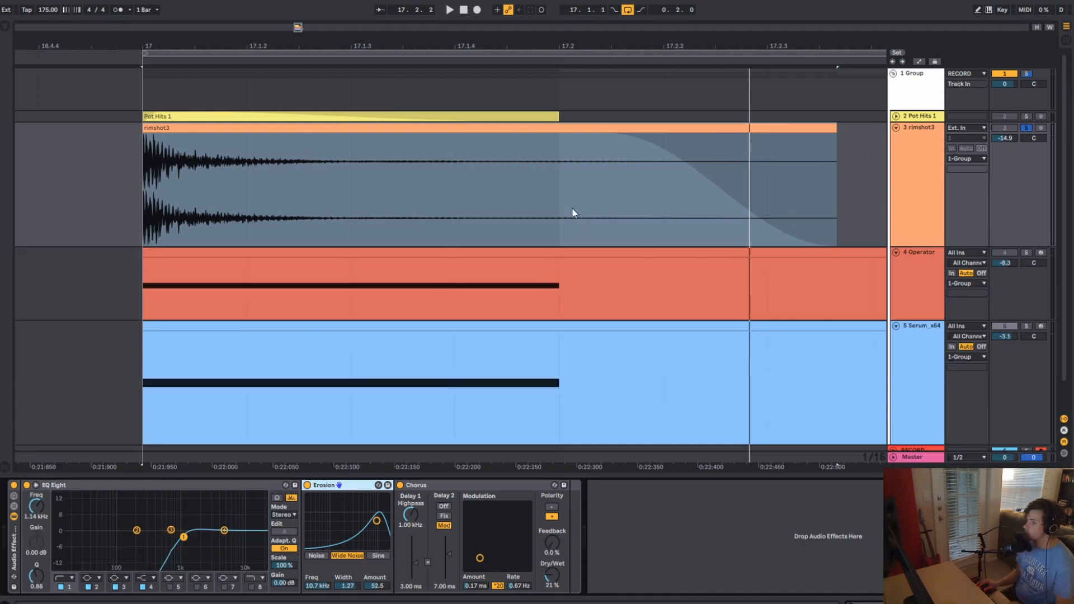
{"action": "left_click", "coordinate": [154, 128]}
{"action": "left_click", "coordinate": [145, 135]}
{"action": "left_click_drag", "start_coordinate": [144, 136], "coordinate": [160, 137]}
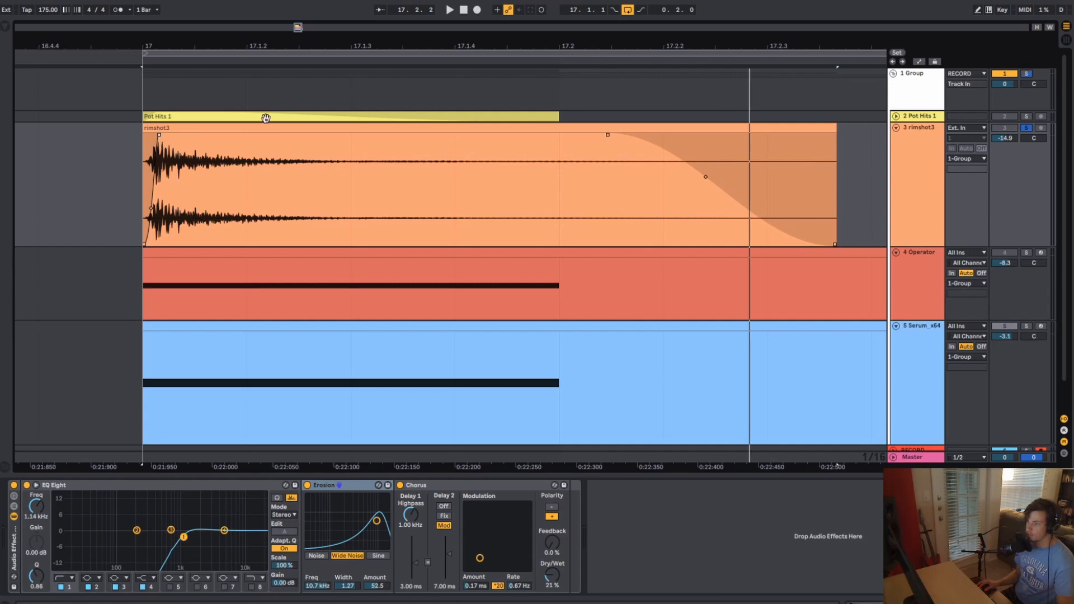
{"action": "left_click_drag", "start_coordinate": [836, 129], "coordinate": [401, 129]}
{"action": "left_click", "coordinate": [147, 162]}
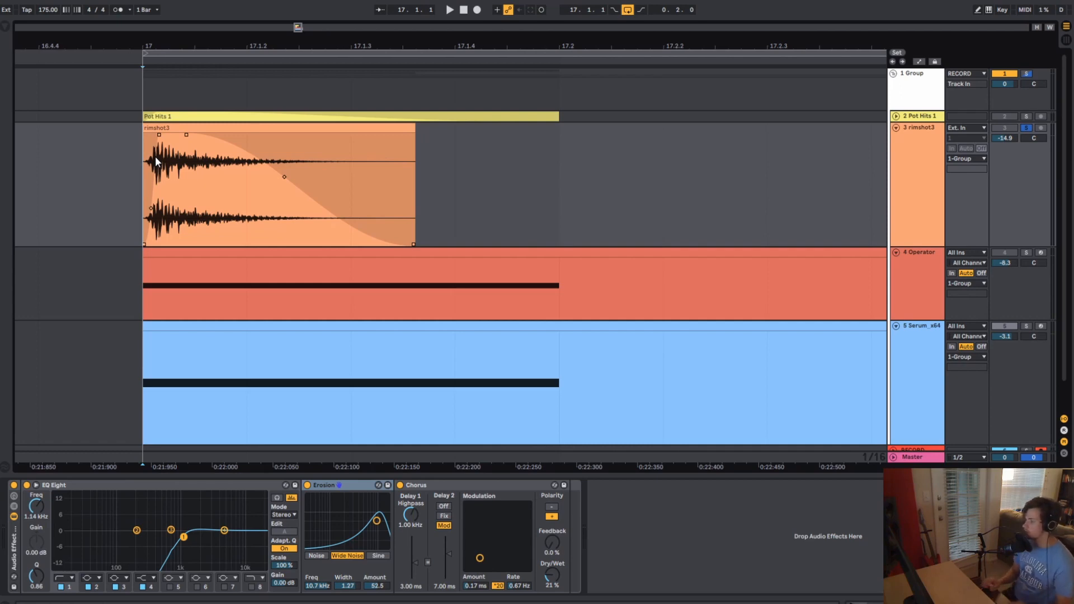
Step: Solo the whole Group track instead of only rimshot3 and play all layers together with the group effects
{"action": "left_click", "coordinate": [1026, 73]}
{"action": "left_click", "coordinate": [935, 109]}
{"action": "key", "text": "space"}
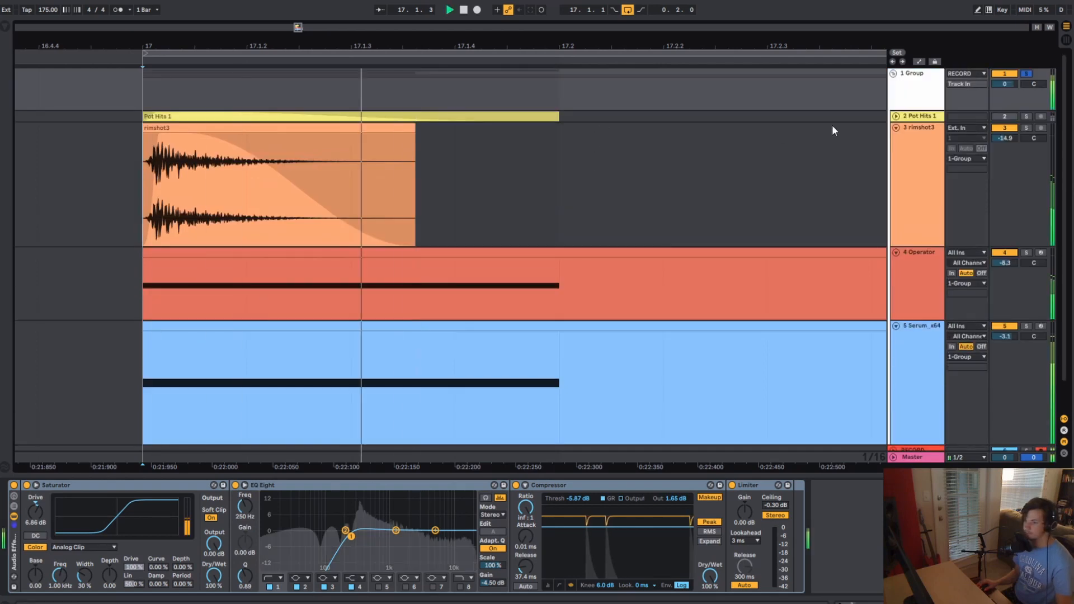
{"action": "left_click_drag", "start_coordinate": [451, 46], "coordinate": [462, 43]}
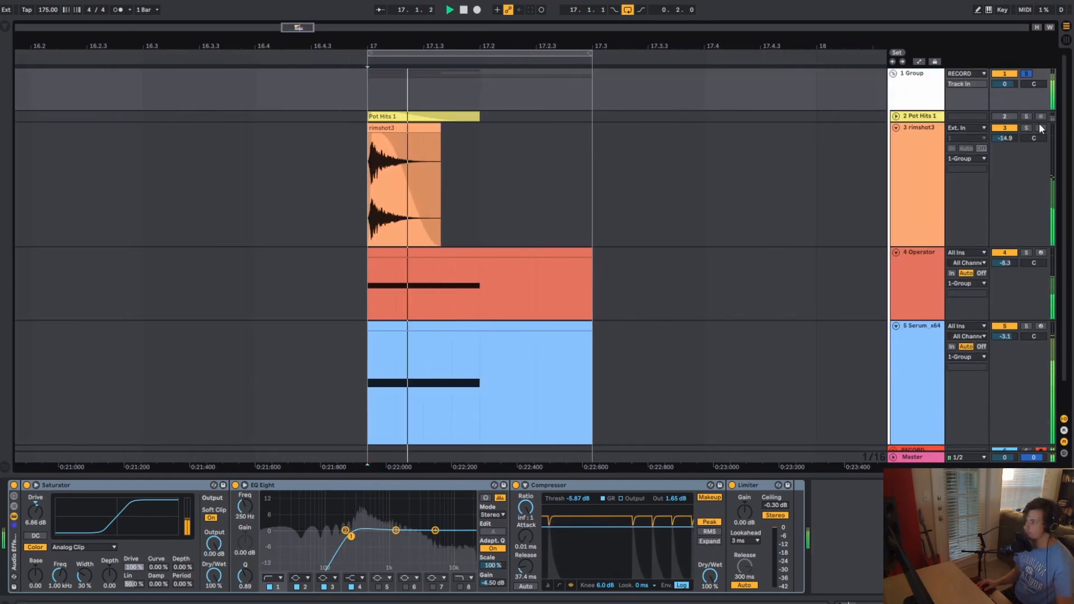
{"action": "key", "text": "space"}
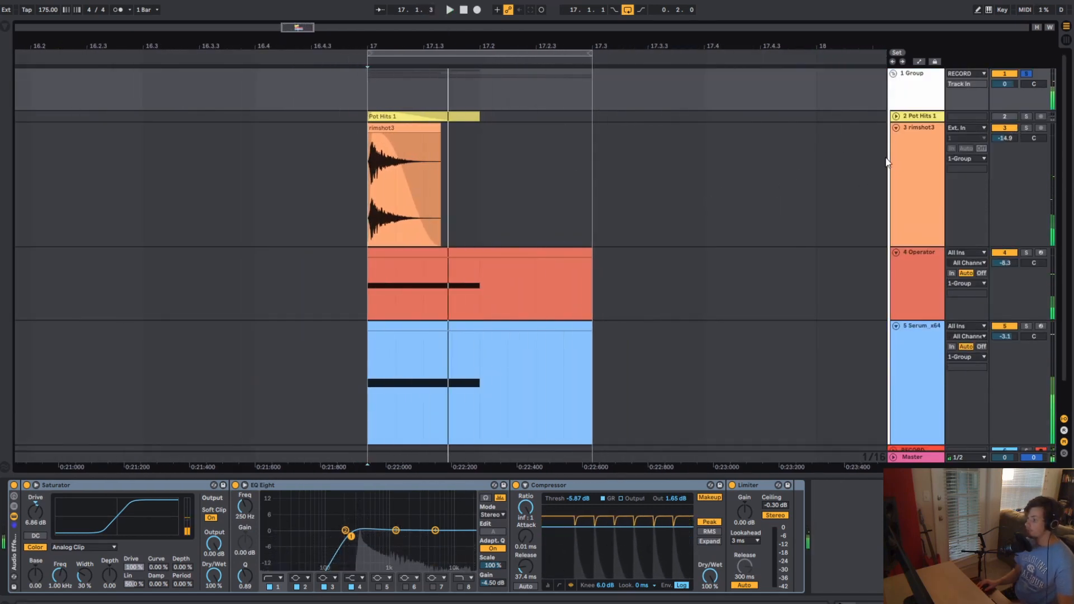
Step: Reduce the heights of the rimshot3 and Operator tracks, select the Group track and unfold the RECORD track
{"action": "left_click_drag", "start_coordinate": [1033, 209], "coordinate": [1029, 153]}
{"action": "left_click", "coordinate": [1033, 232]}
{"action": "left_click_drag", "start_coordinate": [1033, 232], "coordinate": [1032, 222]}
{"action": "left_click", "coordinate": [998, 154]}
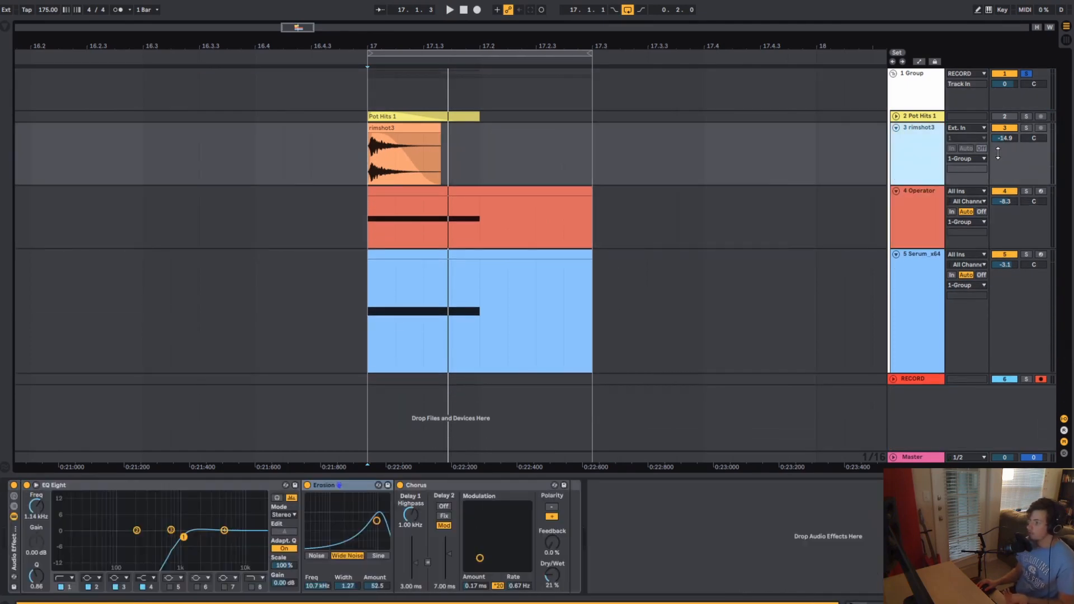
{"action": "left_click", "coordinate": [914, 100]}
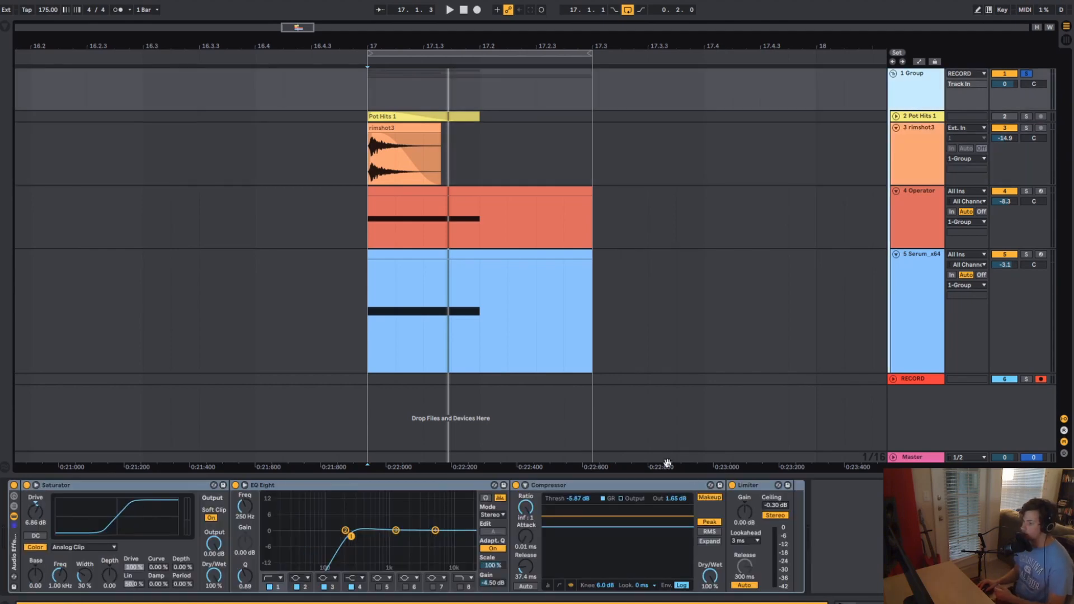
{"action": "left_click", "coordinate": [893, 379]}
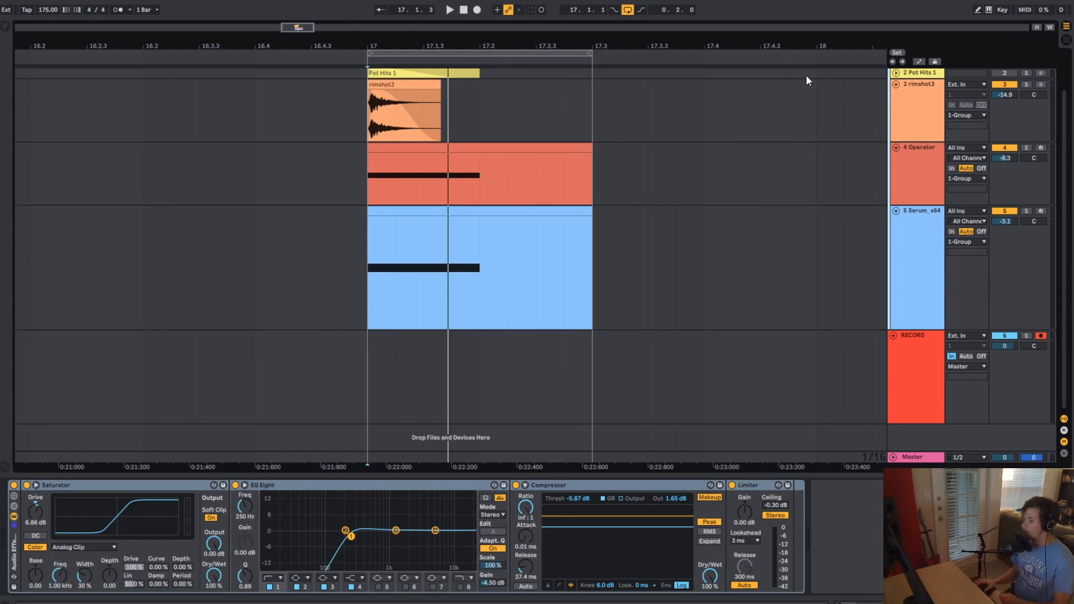
Step: Go through the Group track's effect chain, examining the Saturator, EQ Eight and Compressor settings
{"action": "left_click", "coordinate": [141, 486]}
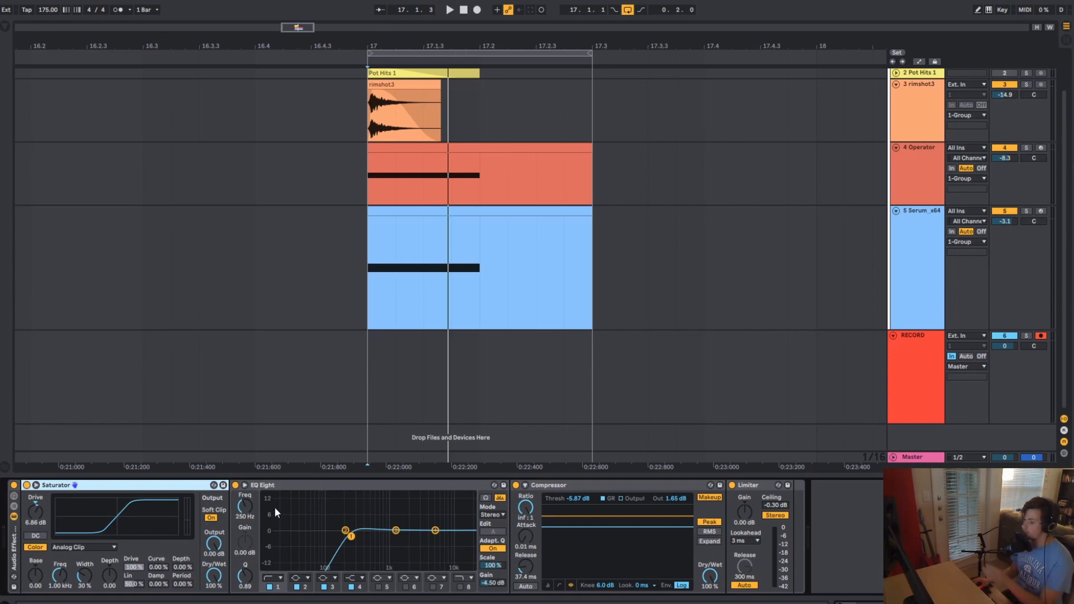
{"action": "left_click", "coordinate": [280, 485]}
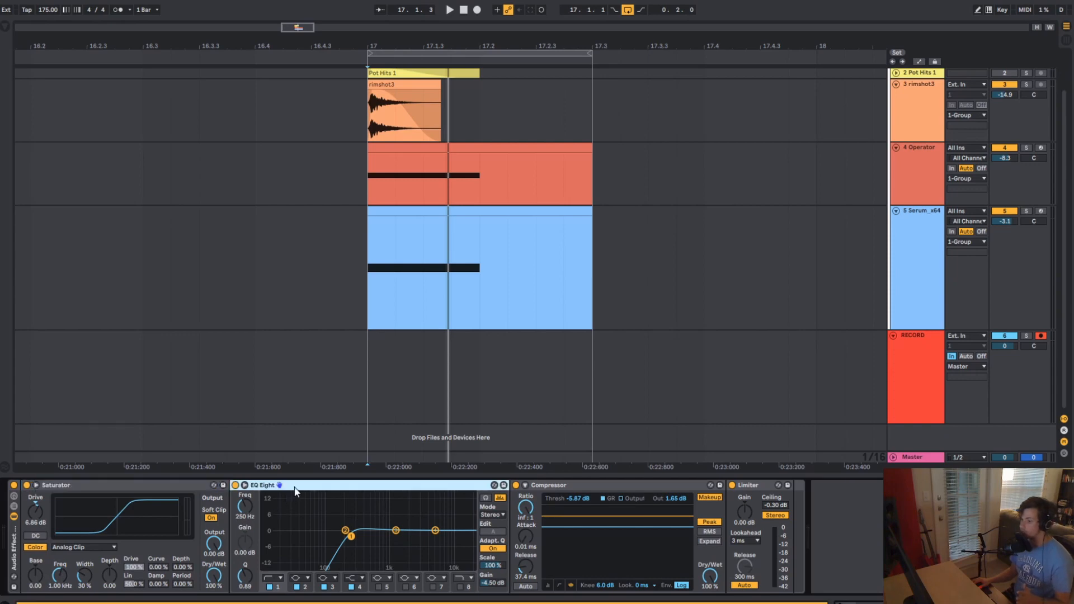
{"action": "left_click", "coordinate": [623, 485]}
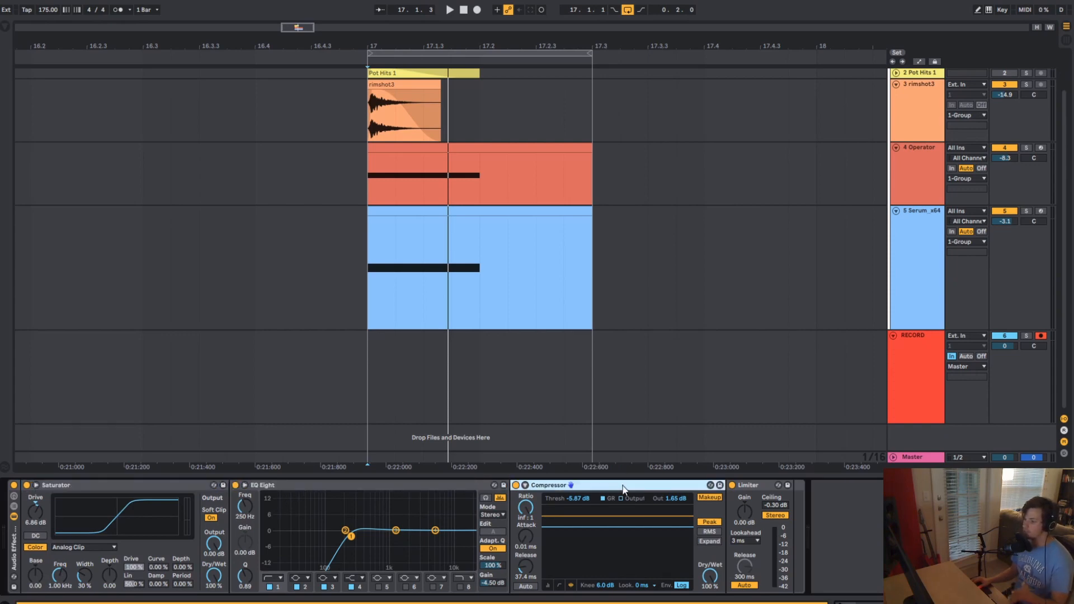
{"action": "left_click", "coordinate": [519, 574]}
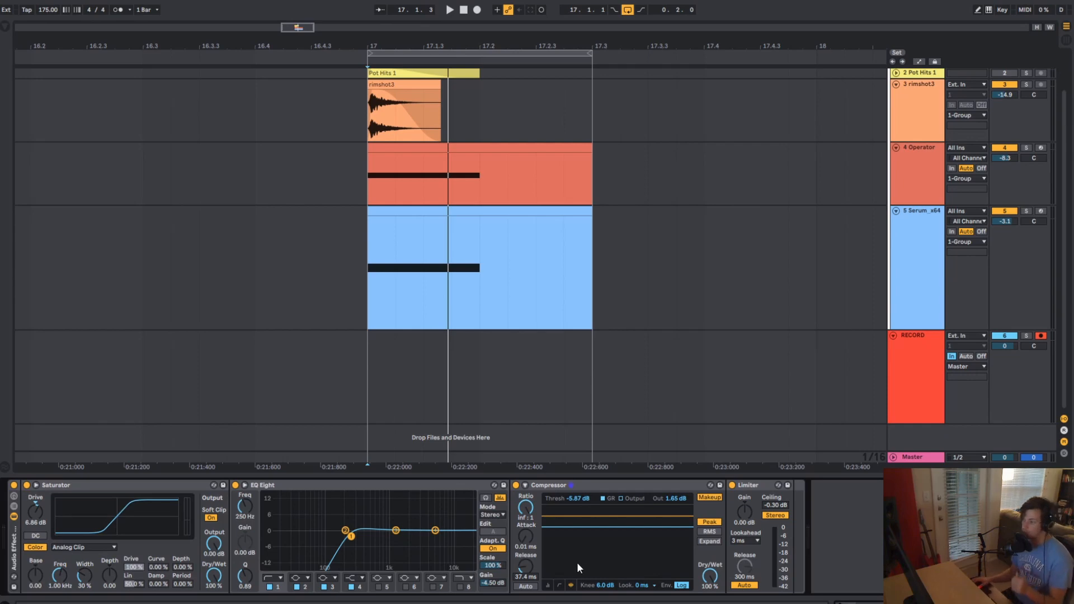
Step: Look at the RECORD track at bar 17 and review the Group track's effect chain again
{"action": "left_click", "coordinate": [373, 377]}
{"action": "left_click", "coordinate": [932, 354]}
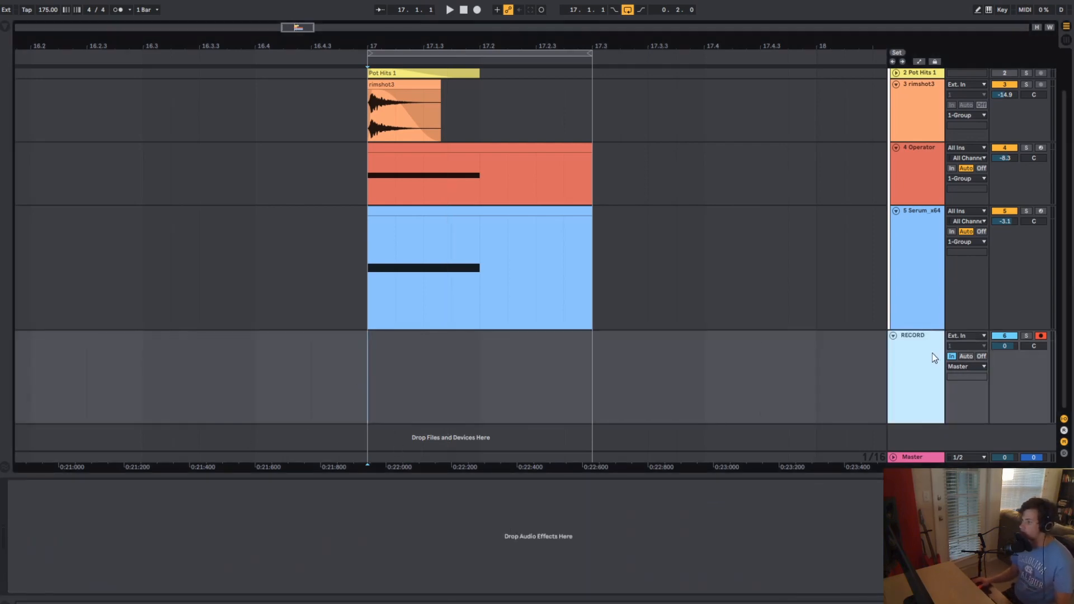
{"action": "scroll", "coordinate": [932, 348], "scroll_direction": "up", "scroll_amount": 2}
{"action": "double_click", "coordinate": [940, 95]}
{"action": "scroll", "coordinate": [928, 251], "scroll_direction": "down", "scroll_amount": 2}
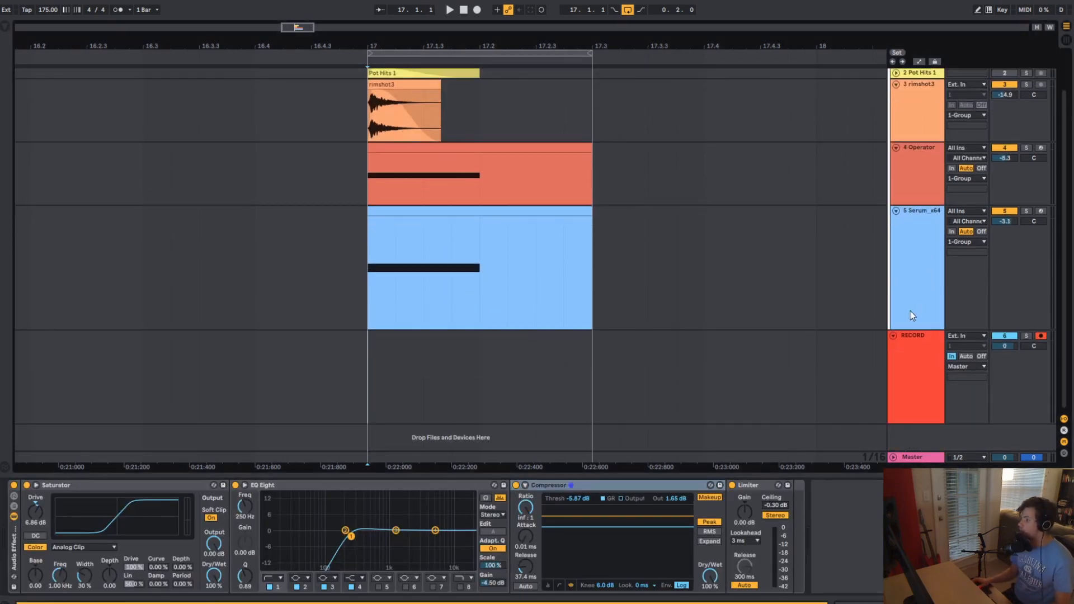
{"action": "left_click", "coordinate": [373, 381]}
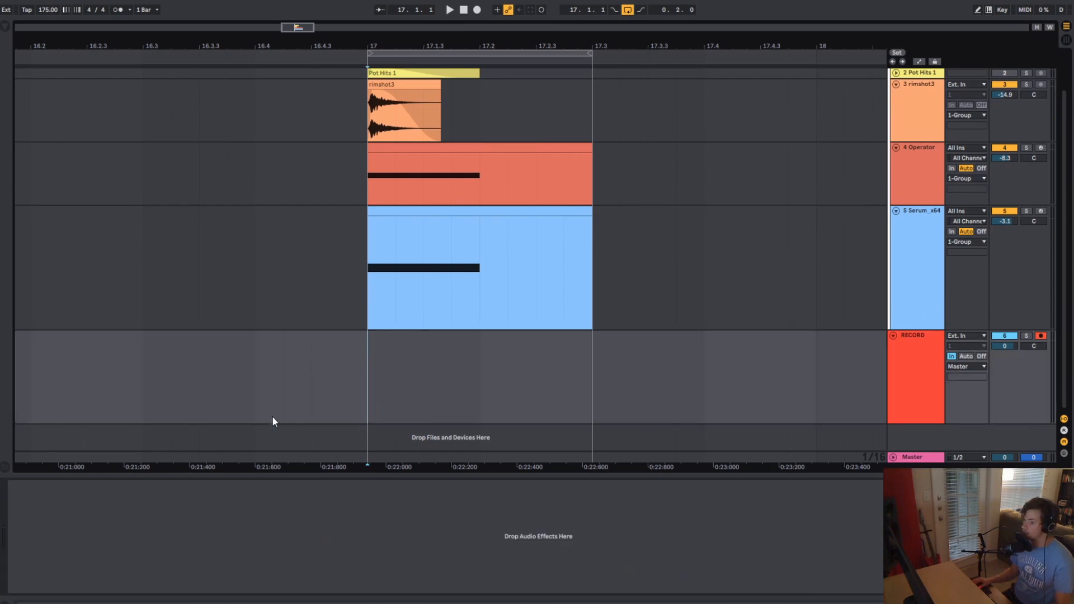
{"action": "scroll", "coordinate": [908, 142], "scroll_direction": "up", "scroll_amount": 2}
{"action": "left_click", "coordinate": [913, 93]}
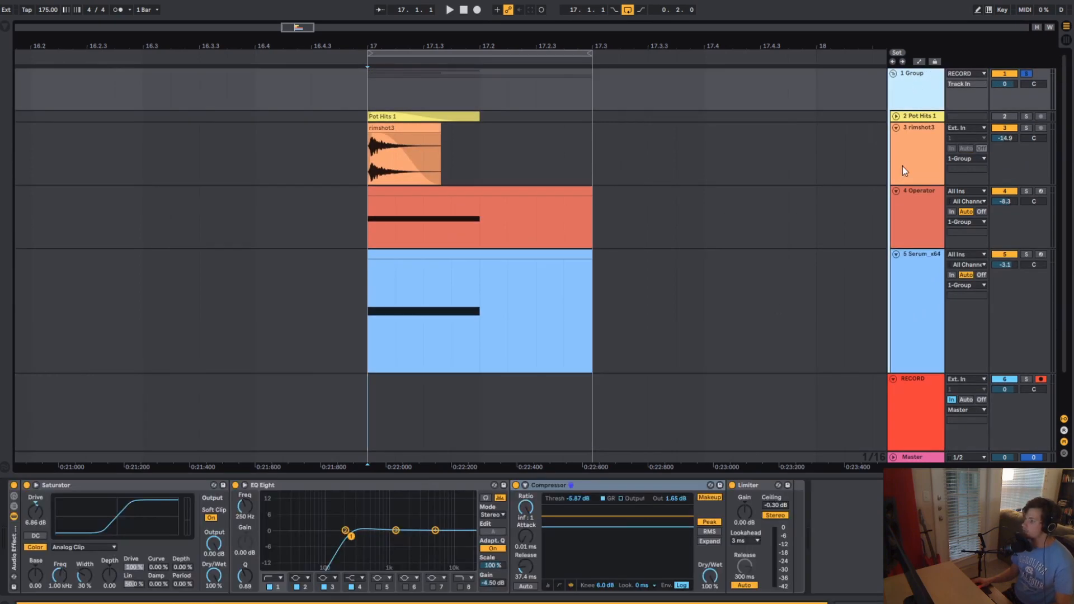
Step: Shrink the rimshot3, Operator and Serum track heights so the whole RECORD track fits in the arrangement
{"action": "left_click_drag", "start_coordinate": [1028, 318], "coordinate": [1027, 291]}
{"action": "mouse_move", "coordinate": [1024, 172]}
{"action": "left_mouse_down"}
{"action": "mouse_move", "coordinate": [1024, 152]}
{"action": "mouse_move", "coordinate": [1026, 166]}
{"action": "left_mouse_up"}
{"action": "left_click", "coordinate": [885, 338]}
{"action": "left_click", "coordinate": [904, 323]}
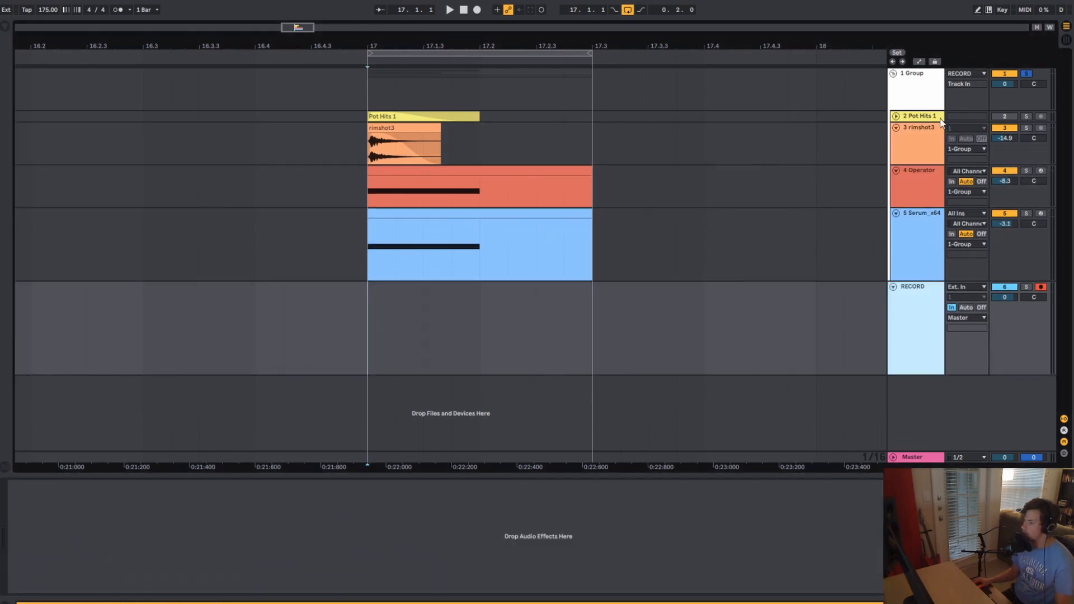
Step: Turn off the Group track's entire effect rack
{"action": "left_click", "coordinate": [359, 339]}
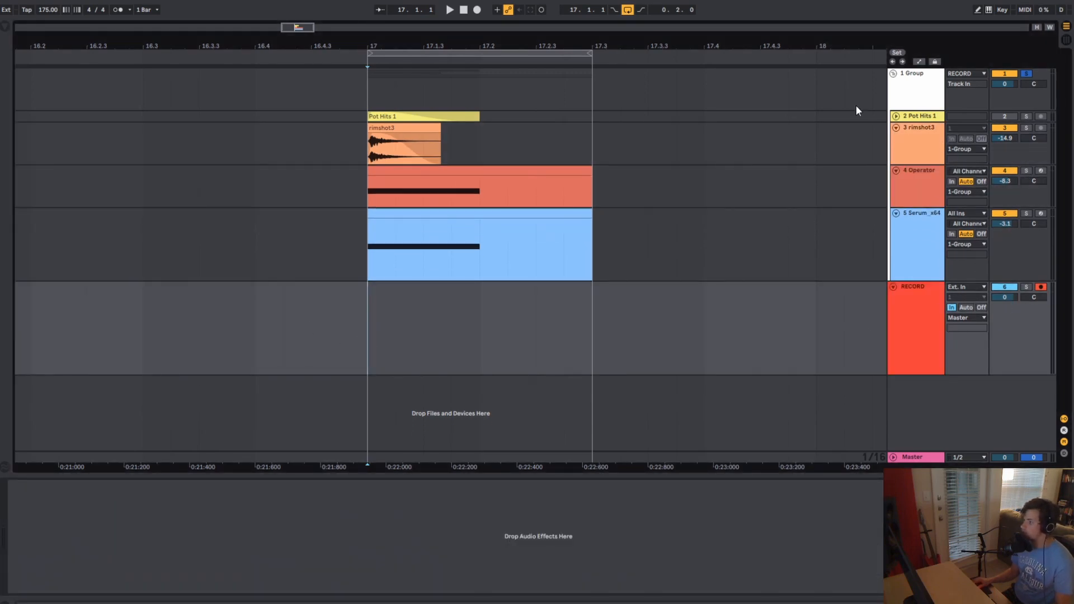
{"action": "left_click", "coordinate": [913, 98]}
{"action": "left_click", "coordinate": [14, 486]}
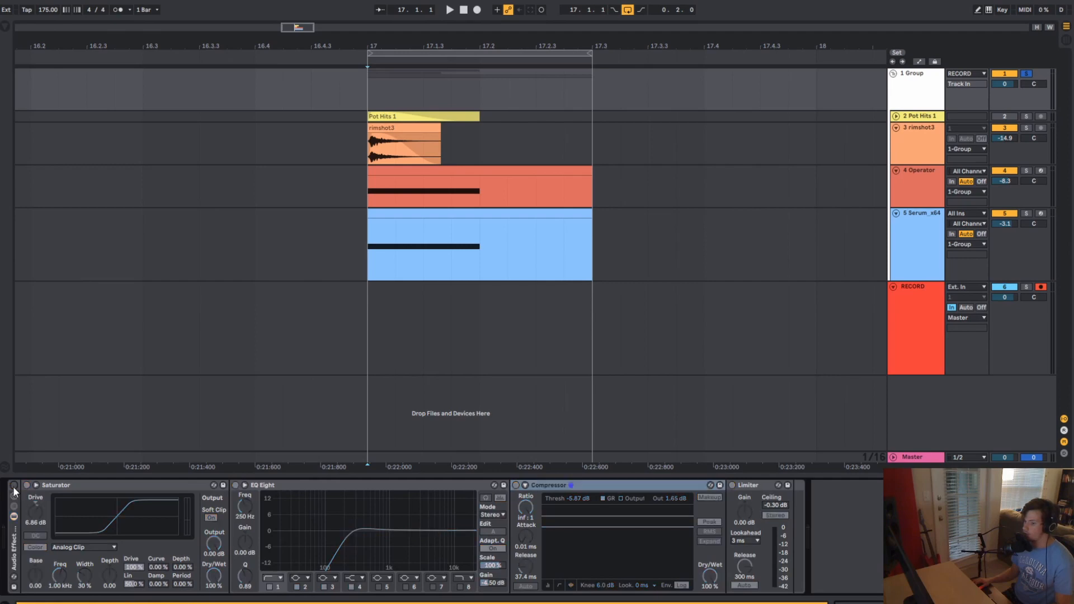
Step: Record the unprocessed group onto the RECORD track from bar 17 and move the recorded clip to 17.4
{"action": "left_click", "coordinate": [358, 345]}
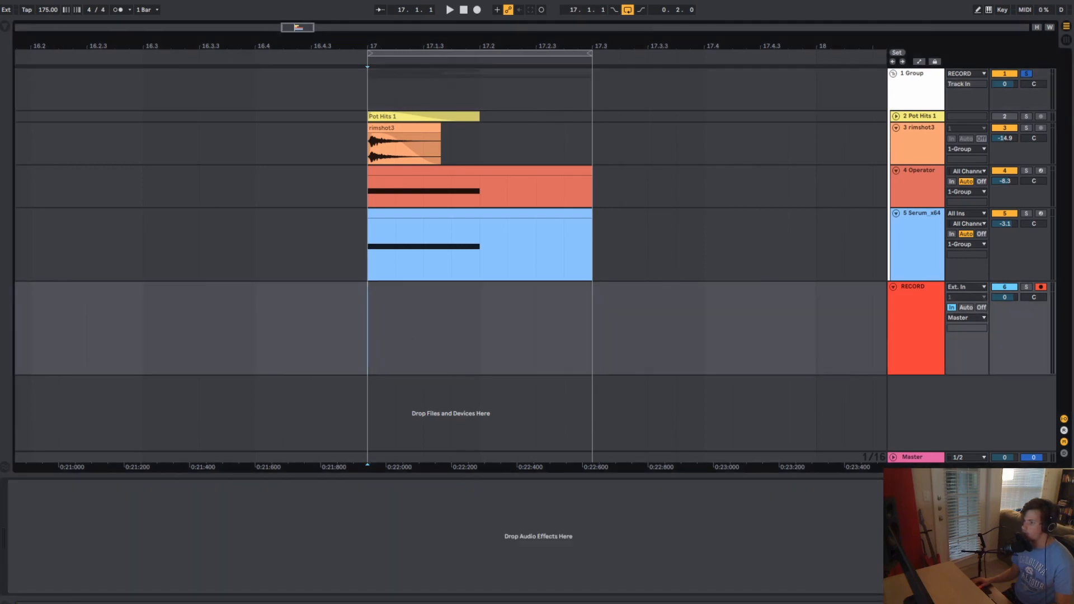
{"action": "left_click", "coordinate": [477, 10]}
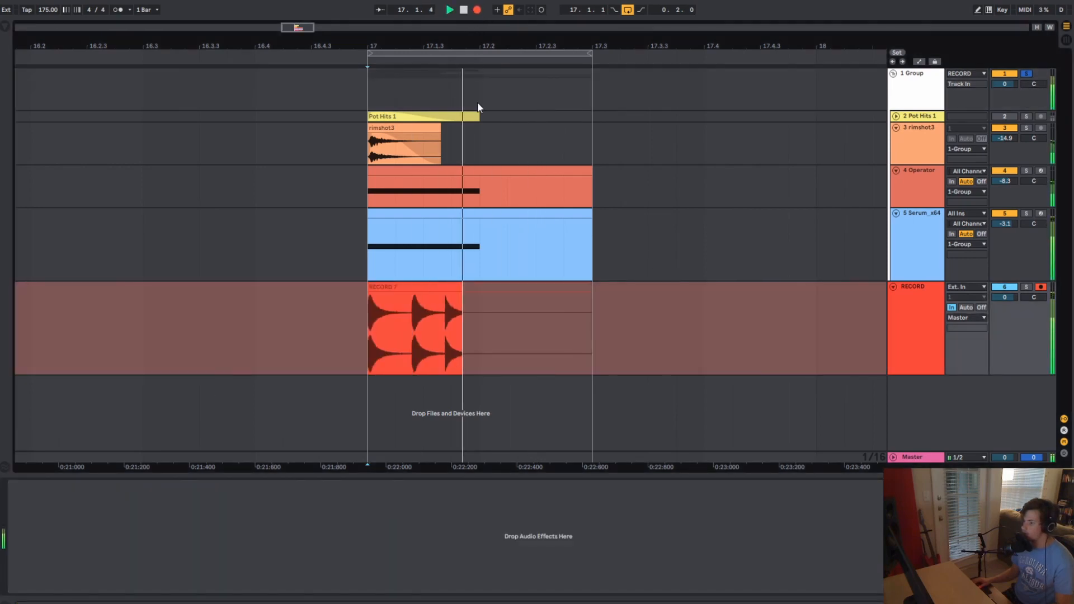
{"action": "key", "text": "space"}
{"action": "left_click", "coordinate": [581, 288]}
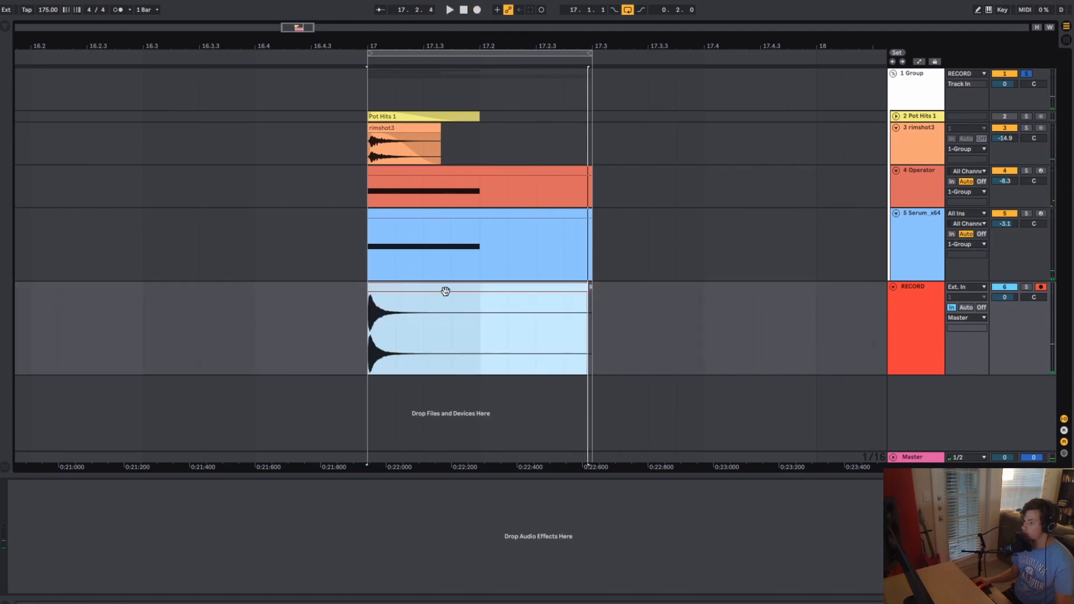
{"action": "left_click_drag", "start_coordinate": [444, 290], "coordinate": [734, 306]}
Step: Turn the Group track's effect rack back on and record a processed take onto the RECORD track from bar 17
{"action": "left_click", "coordinate": [932, 93]}
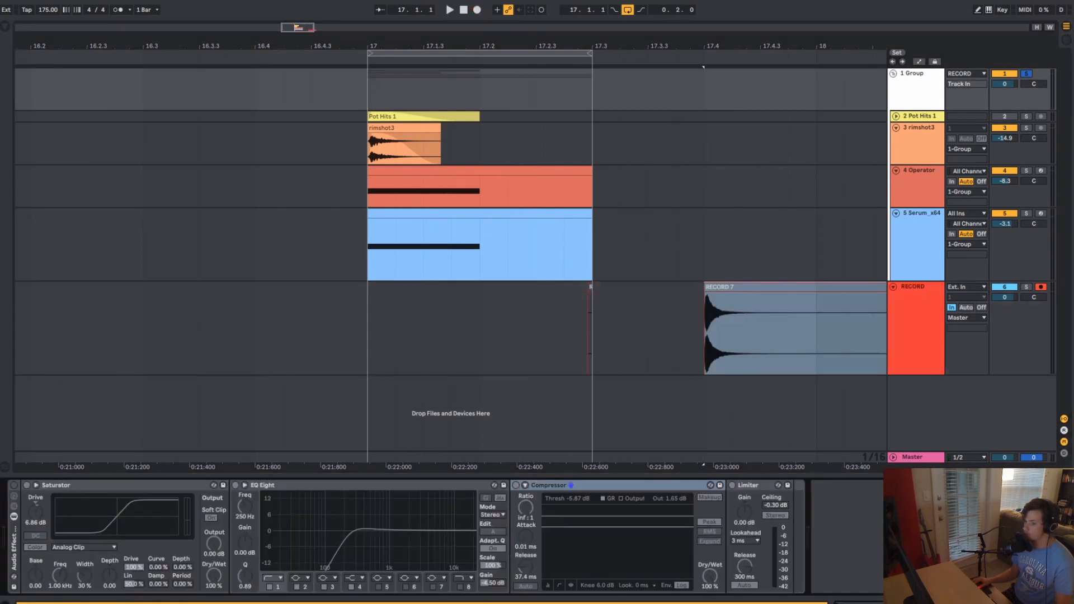
{"action": "left_click", "coordinate": [371, 332]}
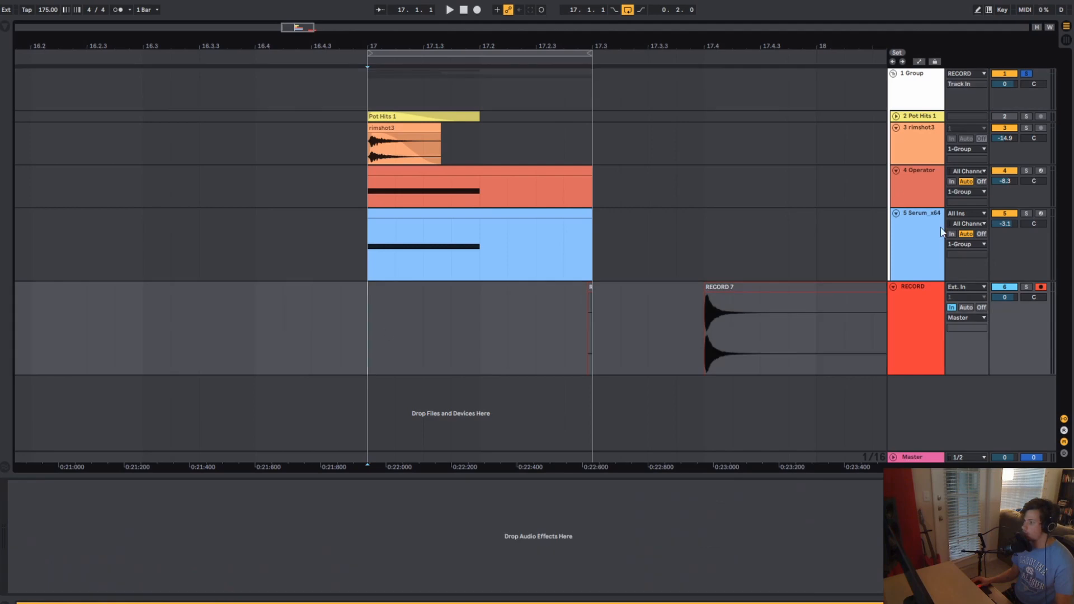
{"action": "left_click", "coordinate": [477, 10]}
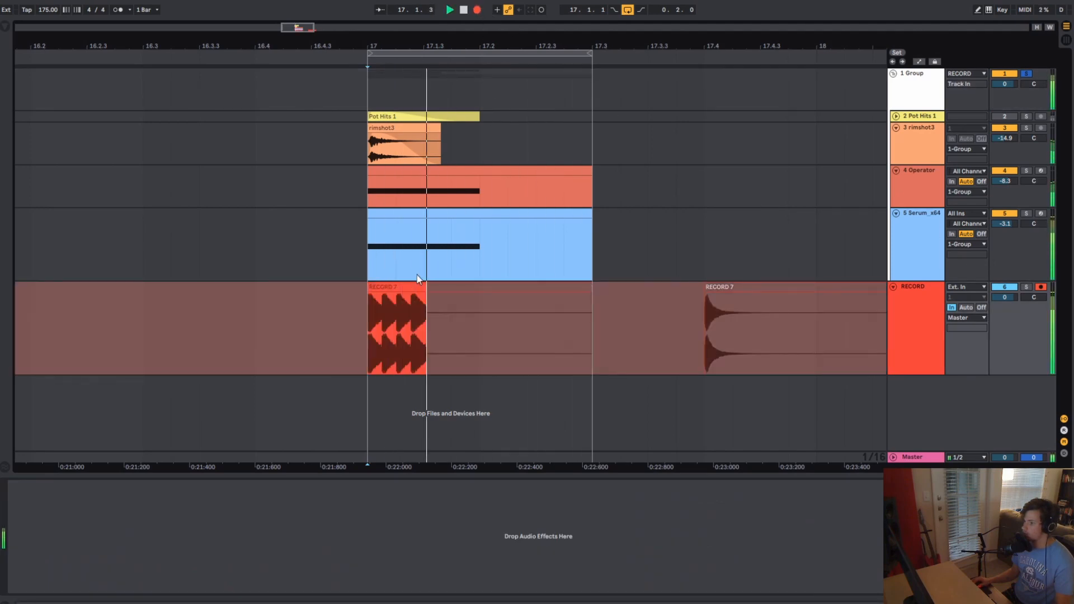
{"action": "key", "text": "space"}
Step: Trim both recorded takes to half a beat and place them back to back, the processed one at bar 18 and the unprocessed one at 18.1.3
{"action": "left_click_drag", "start_coordinate": [620, 47], "coordinate": [346, 32]}
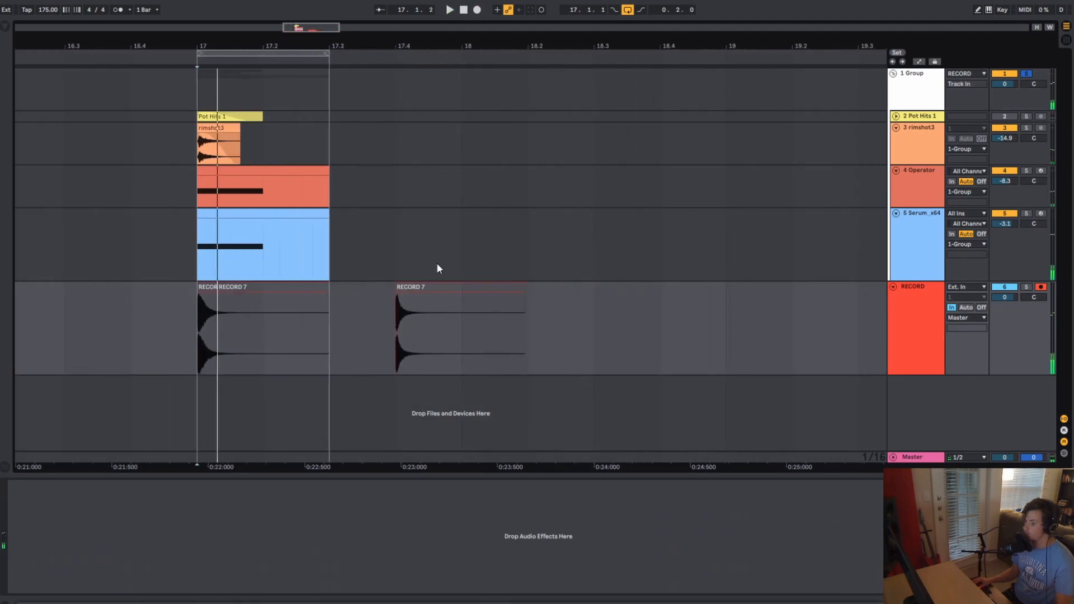
{"action": "left_click_drag", "start_coordinate": [446, 287], "coordinate": [565, 288]}
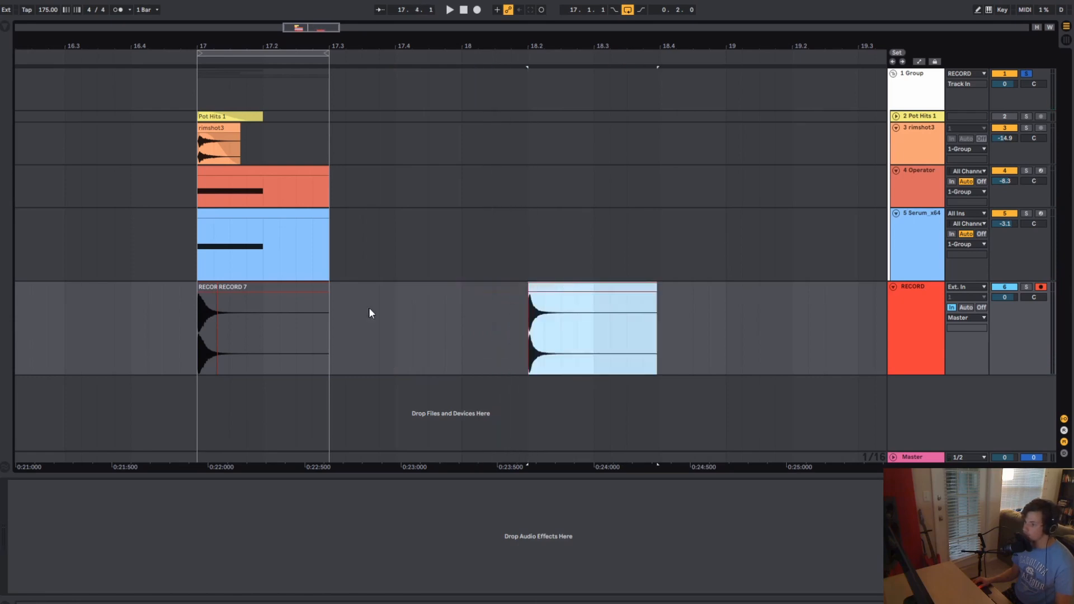
{"action": "left_click", "coordinate": [223, 287]}
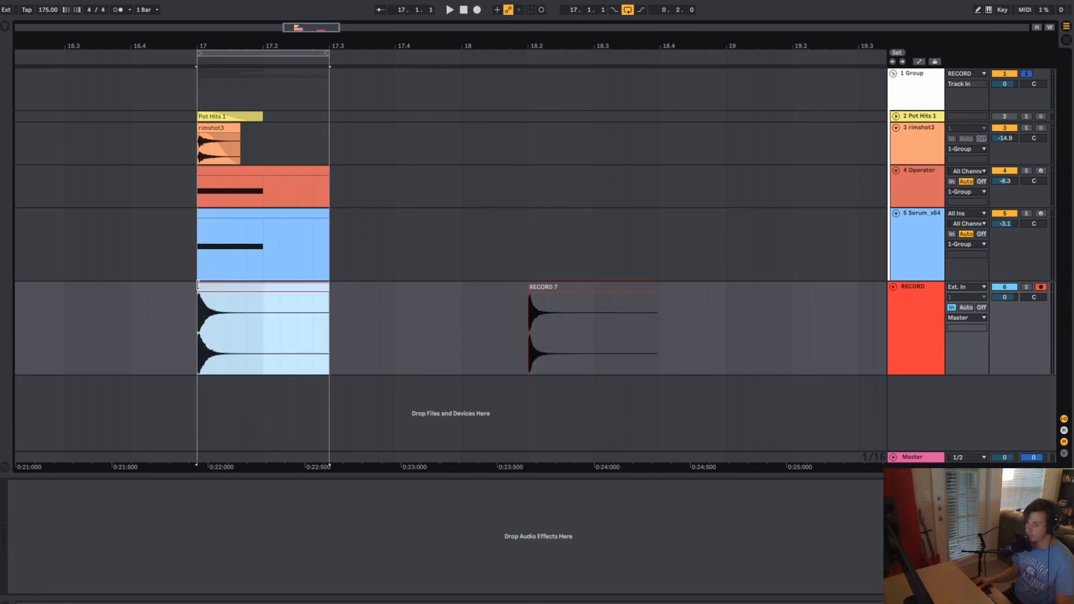
{"action": "left_click_drag", "start_coordinate": [209, 290], "coordinate": [398, 300]}
{"action": "left_click_drag", "start_coordinate": [509, 286], "coordinate": [410, 288]}
{"action": "left_click_drag", "start_coordinate": [399, 290], "coordinate": [481, 287]}
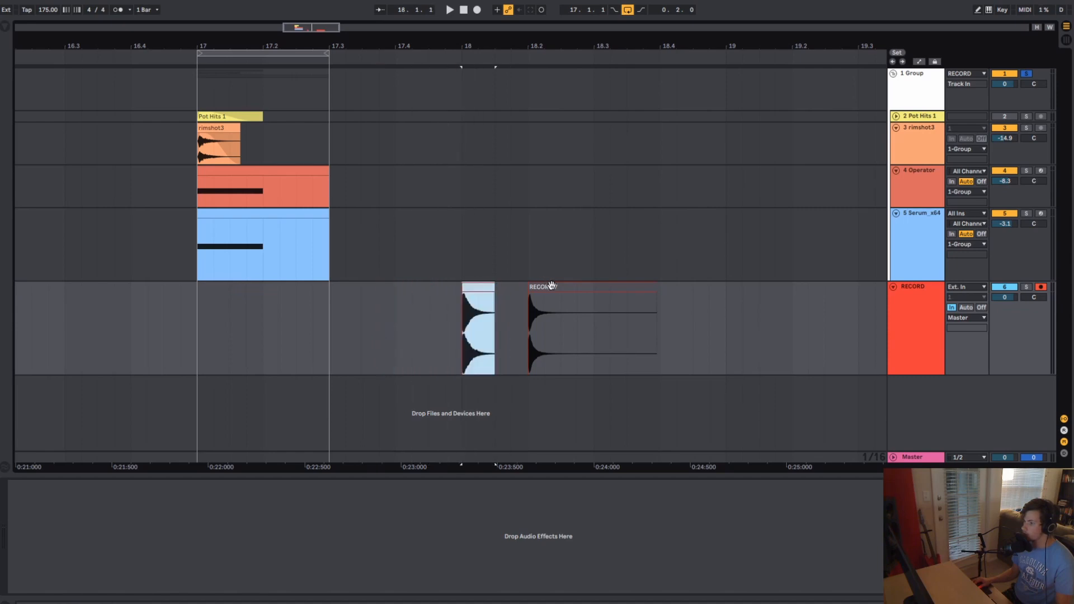
{"action": "left_click_drag", "start_coordinate": [551, 286], "coordinate": [516, 289]}
{"action": "left_click_drag", "start_coordinate": [623, 286], "coordinate": [528, 283]}
Step: Remove the fade-in from the processed clip's start and shift the unprocessed clip's starting fade into a crossfade ending at 18.1.3
{"action": "left_click_drag", "start_coordinate": [469, 34], "coordinate": [406, 256]}
{"action": "left_click", "coordinate": [387, 288]}
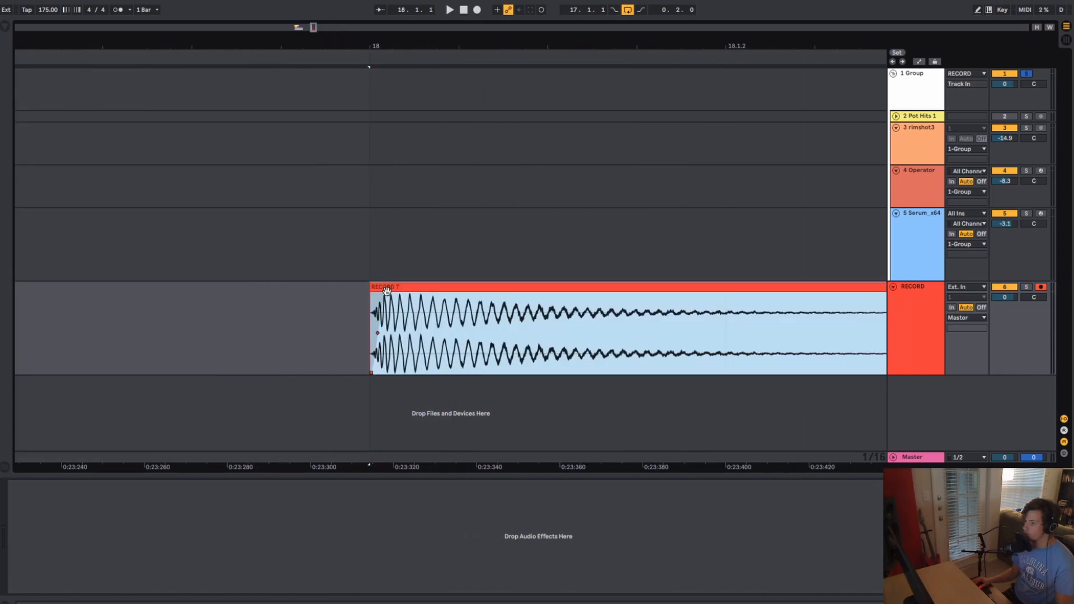
{"action": "left_click_drag", "start_coordinate": [386, 294], "coordinate": [350, 295]}
{"action": "mouse_move", "coordinate": [467, 47]}
{"action": "left_mouse_down"}
{"action": "mouse_move", "coordinate": [288, 23]}
{"action": "mouse_move", "coordinate": [296, 8]}
{"action": "left_mouse_up"}
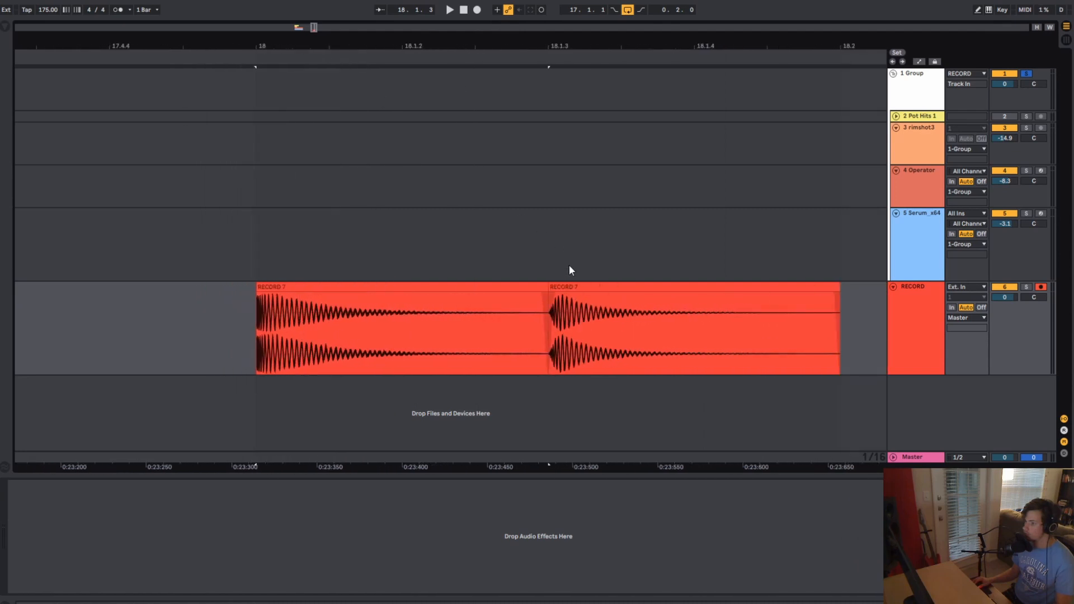
{"action": "left_click", "coordinate": [568, 300]}
{"action": "left_click_drag", "start_coordinate": [555, 295], "coordinate": [500, 301]}
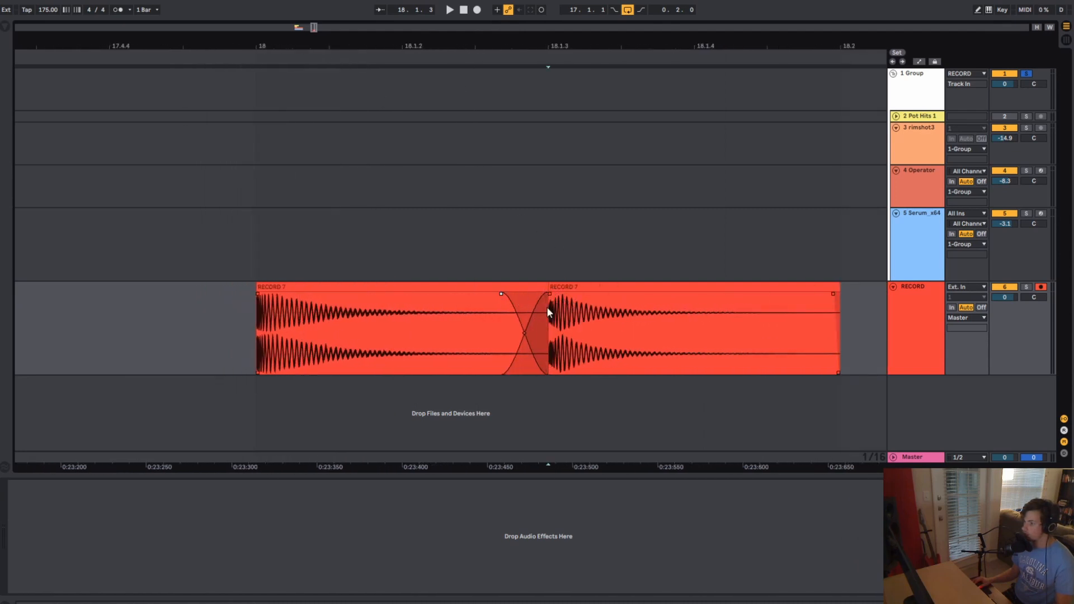
Step: Compare the starts of the two recorded takes and delete both from the RECORD track
{"action": "left_click", "coordinate": [372, 286]}
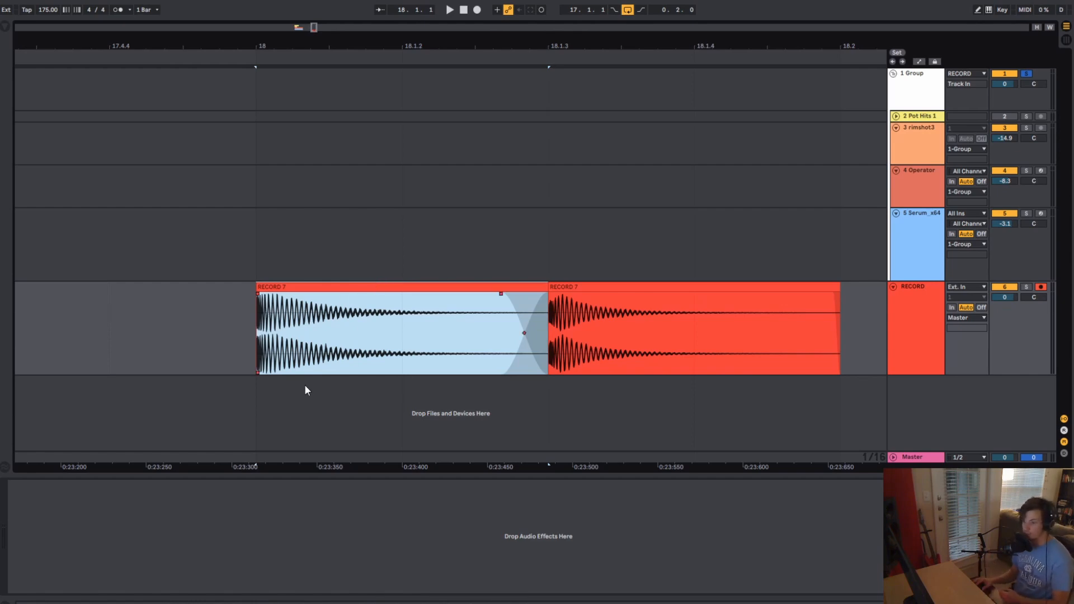
{"action": "left_click_drag", "start_coordinate": [259, 40], "coordinate": [254, 107]}
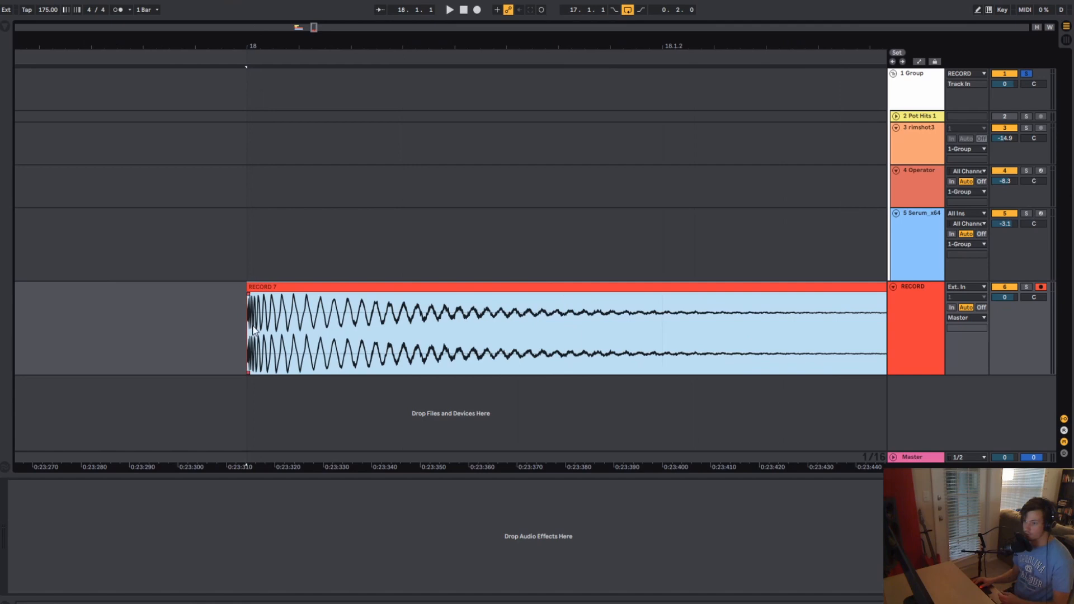
{"action": "left_click_drag", "start_coordinate": [400, 46], "coordinate": [286, 46]}
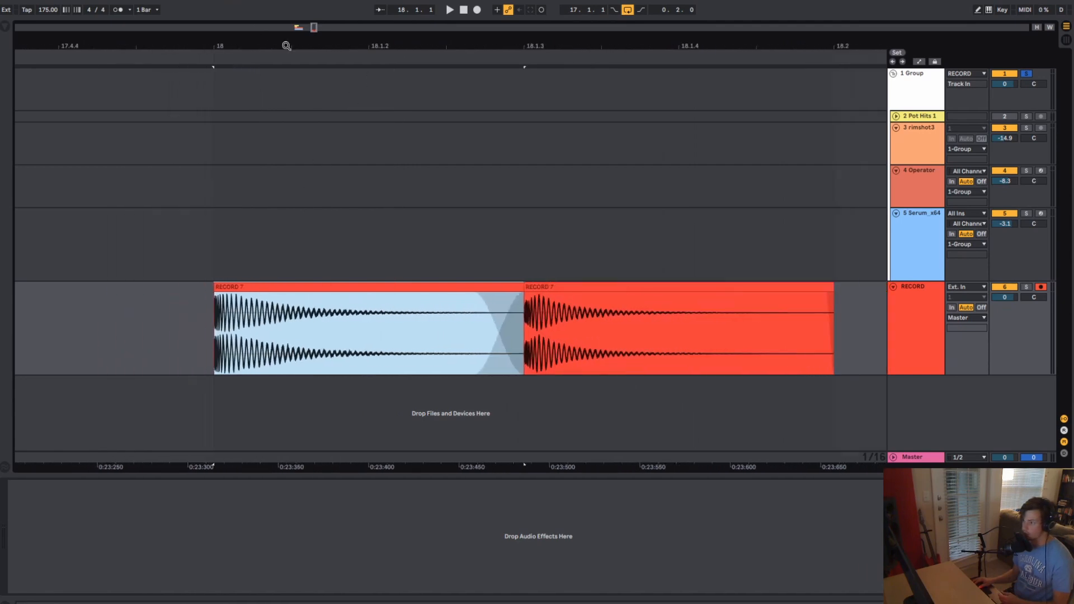
{"action": "left_click_drag", "start_coordinate": [533, 46], "coordinate": [423, 42]}
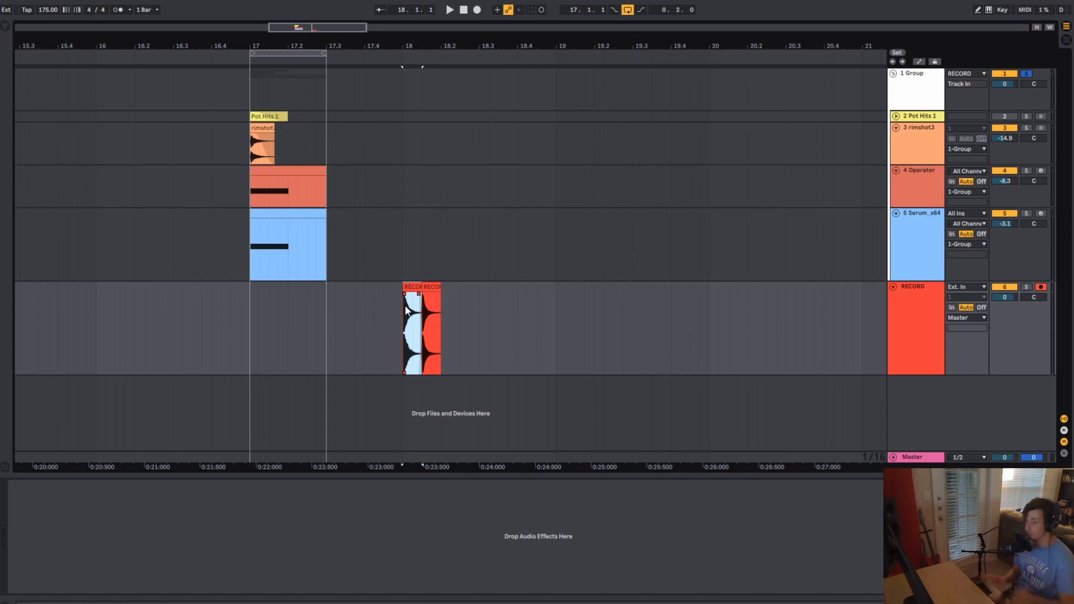
{"action": "left_click_drag", "start_coordinate": [374, 325], "coordinate": [576, 336]}
{"action": "key", "text": "Delete"}
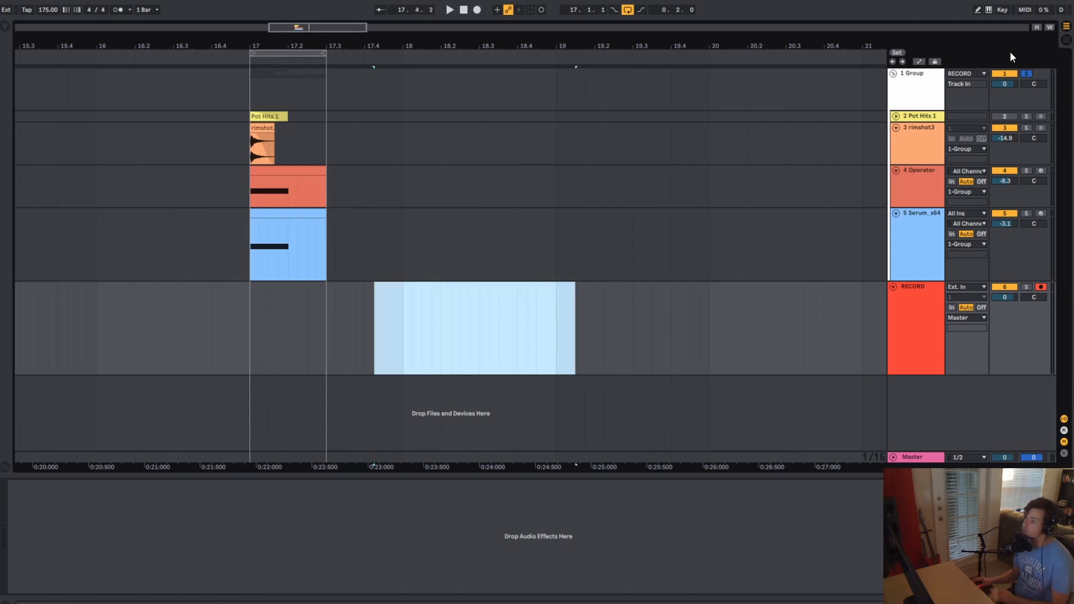
Step: Unfold and enlarge the Pot Hits 1 track and deactivate the rimshot3 track
{"action": "left_click", "coordinate": [905, 116]}
{"action": "left_click", "coordinate": [906, 108]}
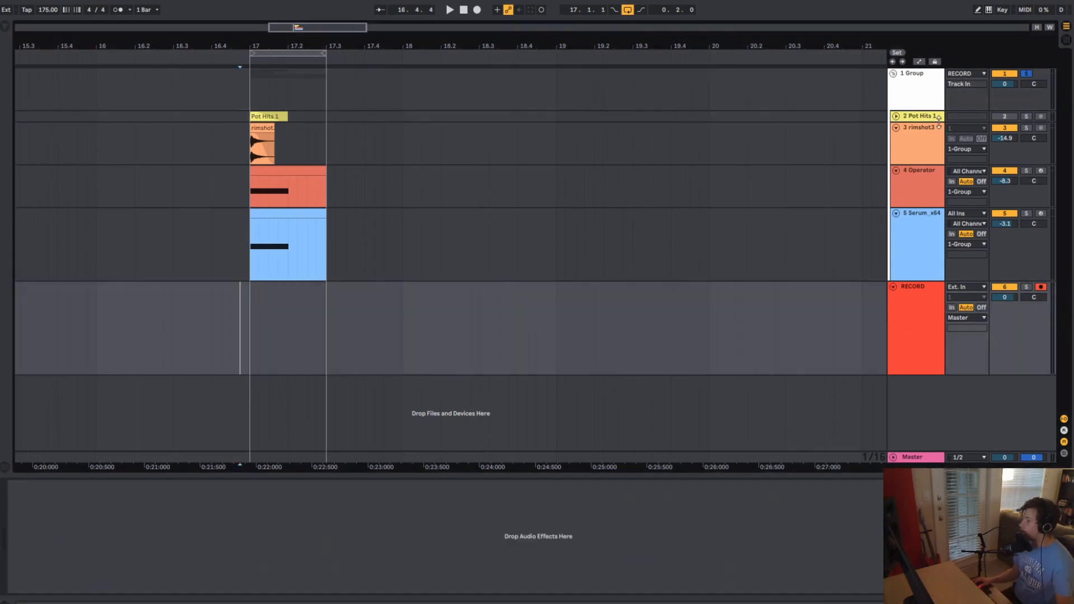
{"action": "left_click", "coordinate": [896, 116]}
{"action": "left_click_drag", "start_coordinate": [1037, 155], "coordinate": [1037, 186]}
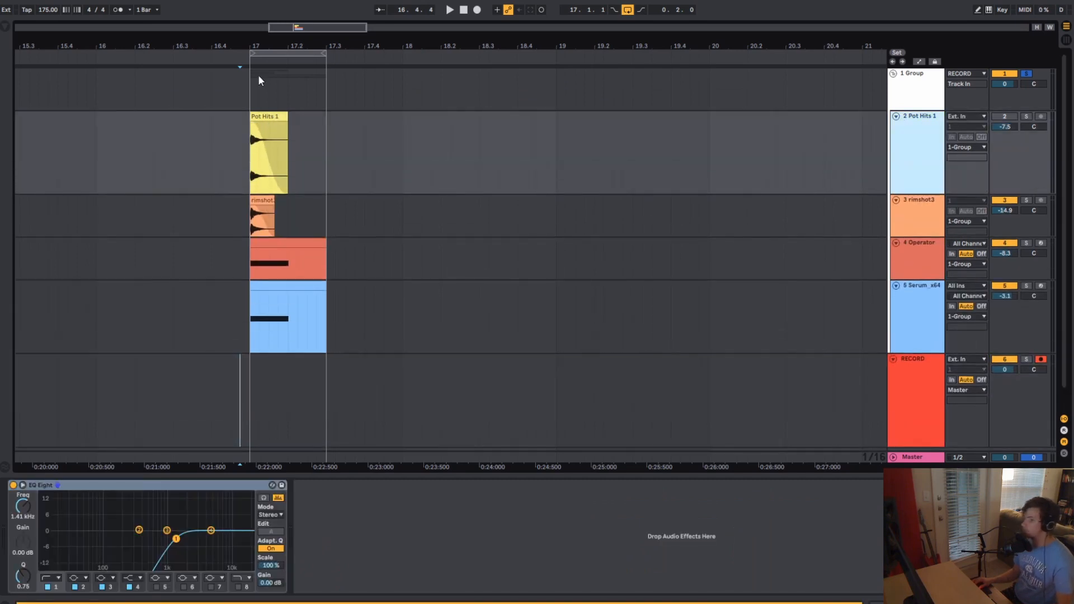
{"action": "left_click_drag", "start_coordinate": [251, 44], "coordinate": [260, 52]}
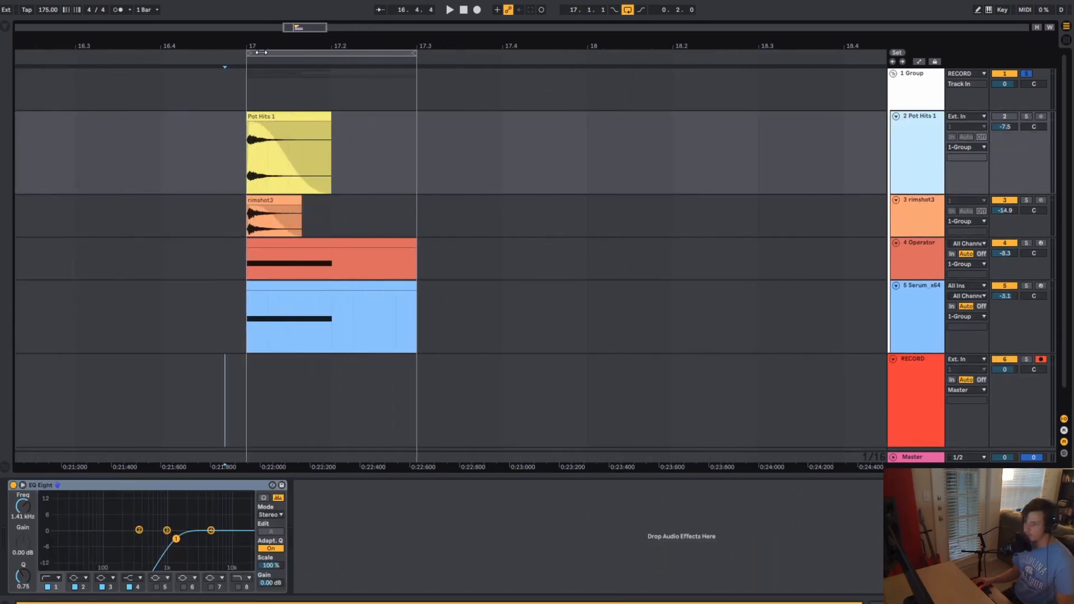
{"action": "left_click", "coordinate": [1007, 200]}
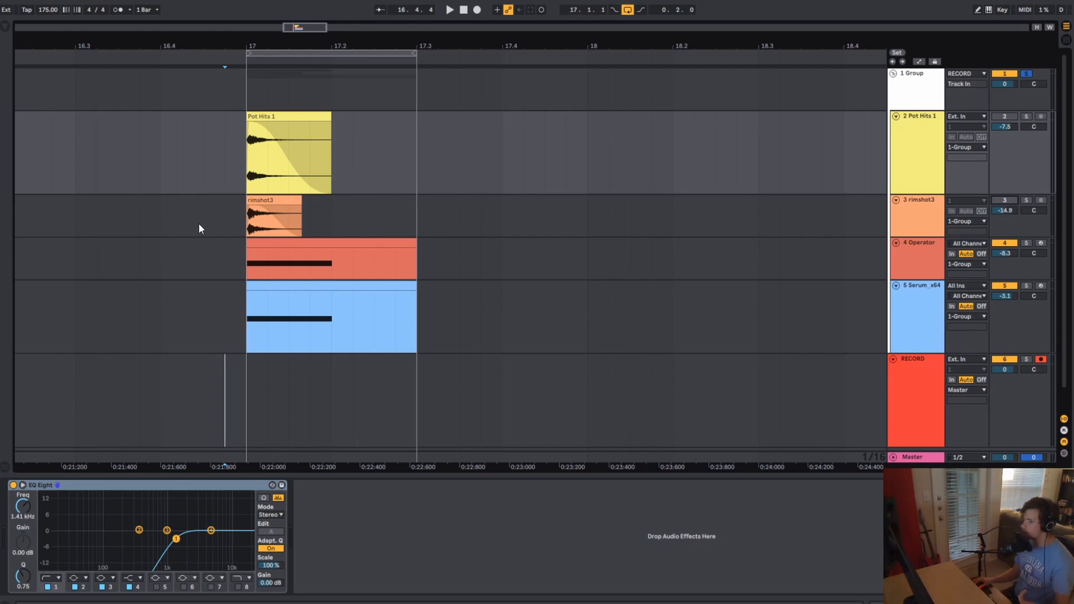
Step: Extend the Pot Hits 1 clip to end at 17.3
{"action": "left_click", "coordinate": [252, 219]}
{"action": "left_click_drag", "start_coordinate": [255, 45], "coordinate": [260, 69]}
{"action": "left_click_drag", "start_coordinate": [482, 118], "coordinate": [730, 111]}
{"action": "left_click", "coordinate": [136, 127]}
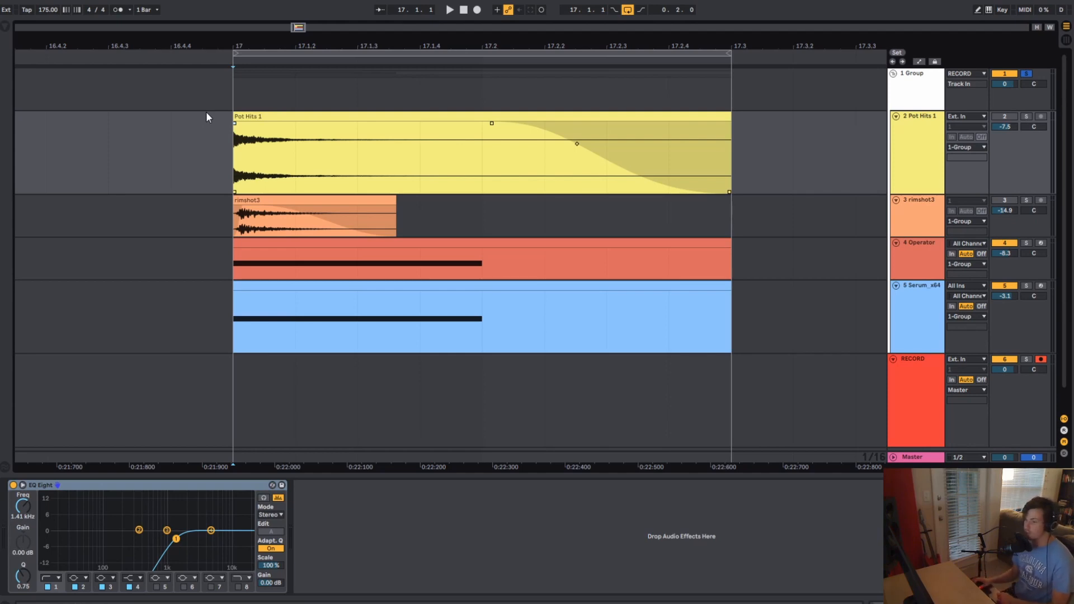
{"action": "left_click", "coordinate": [235, 124]}
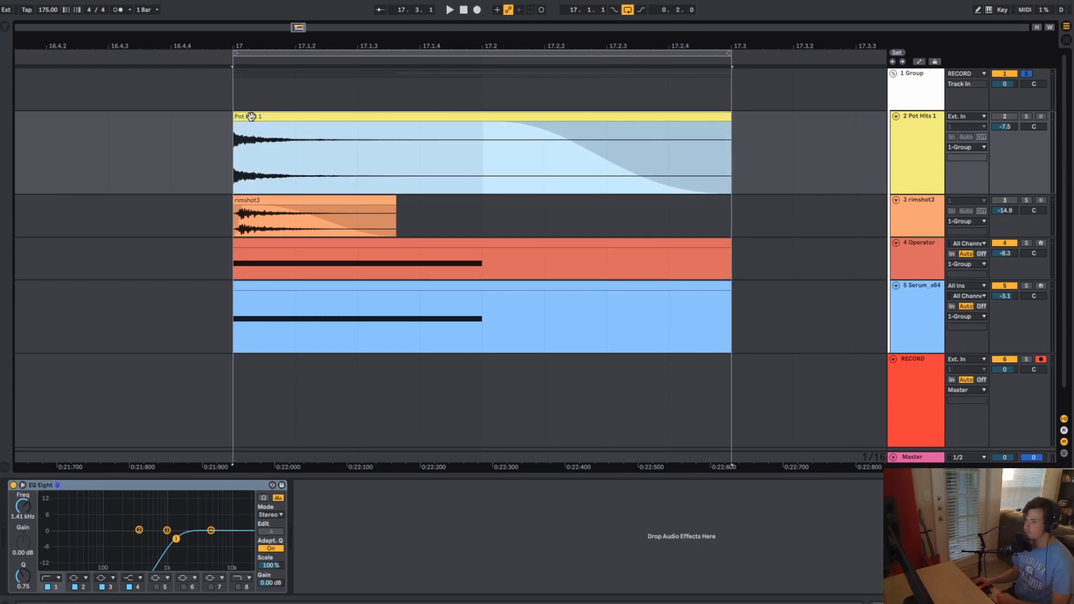
Step: Solo the Pot Hits 1 track, audition it with its EQ Eight off, and examine the waveform's transient
{"action": "left_click", "coordinate": [1026, 116]}
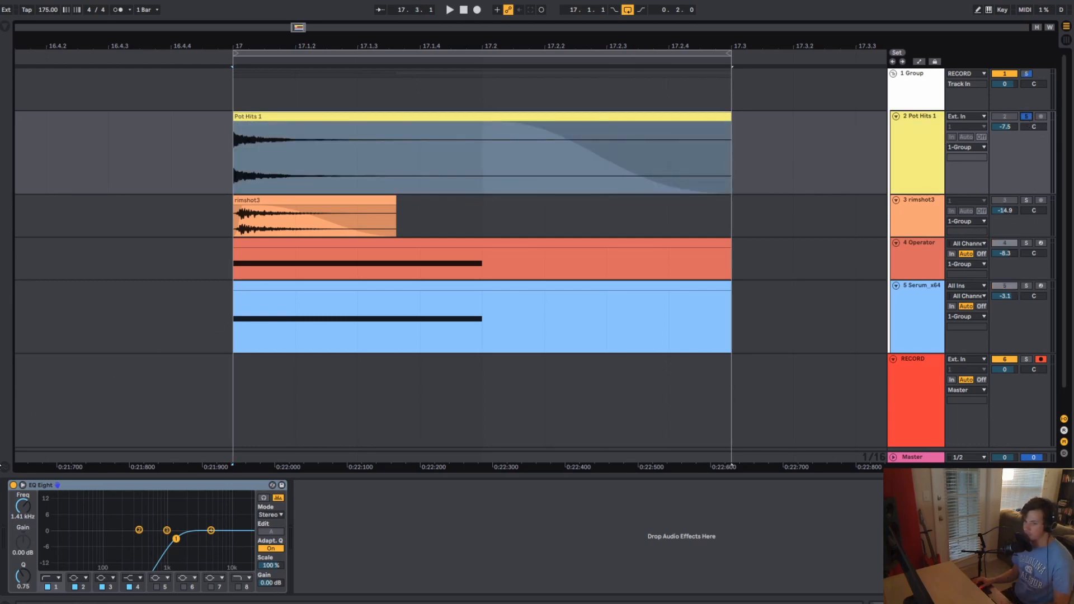
{"action": "key", "text": "space"}
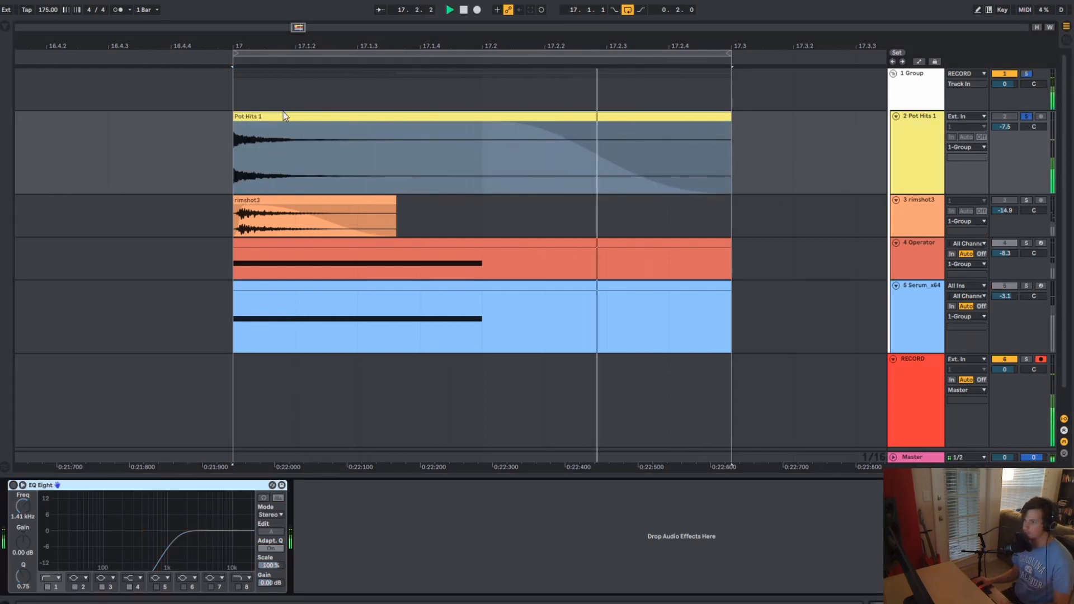
{"action": "key", "text": "space"}
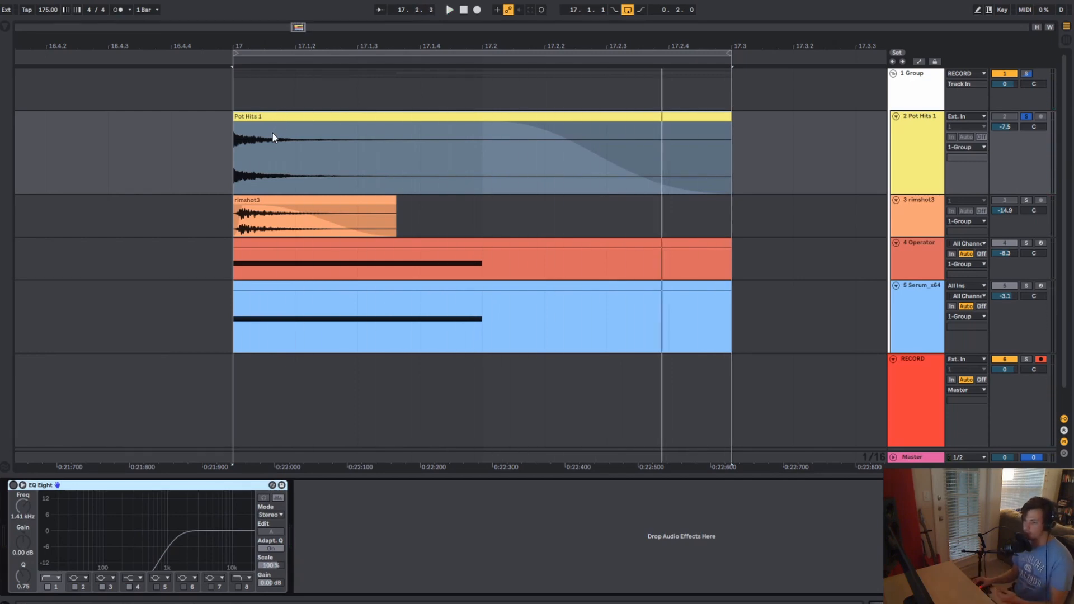
{"action": "key", "text": "plus"}
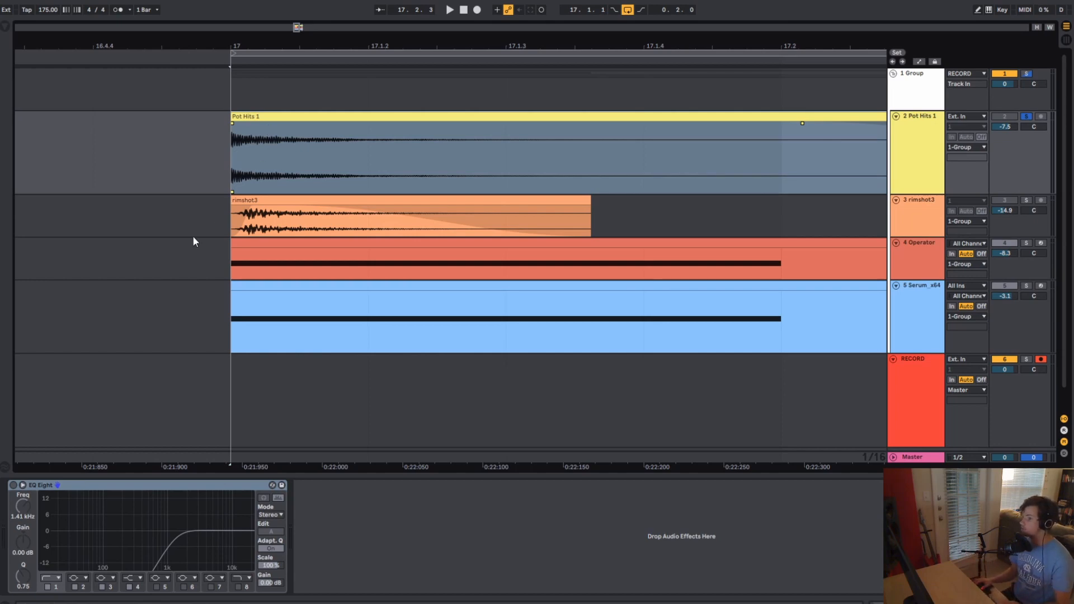
{"action": "left_click", "coordinate": [238, 137]}
Step: Shorten the Pot Hits 1 clip to end at 17.2 and shape it with a short fade-in and a steeper fade-out curve
{"action": "left_click_drag", "start_coordinate": [311, 41], "coordinate": [287, 10]}
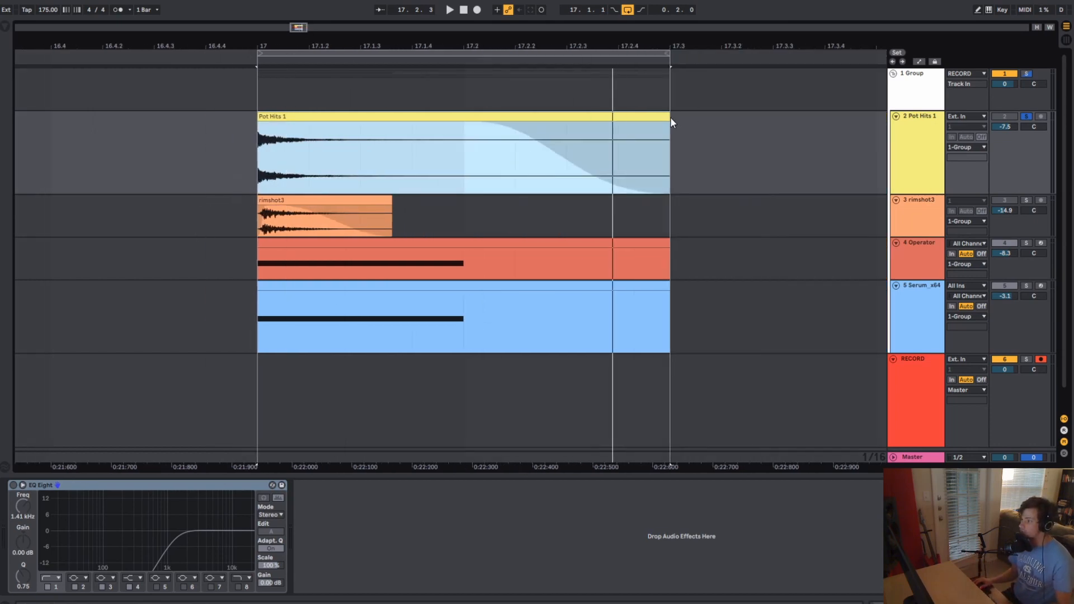
{"action": "left_click_drag", "start_coordinate": [670, 116], "coordinate": [463, 121]}
{"action": "left_click", "coordinate": [259, 122]}
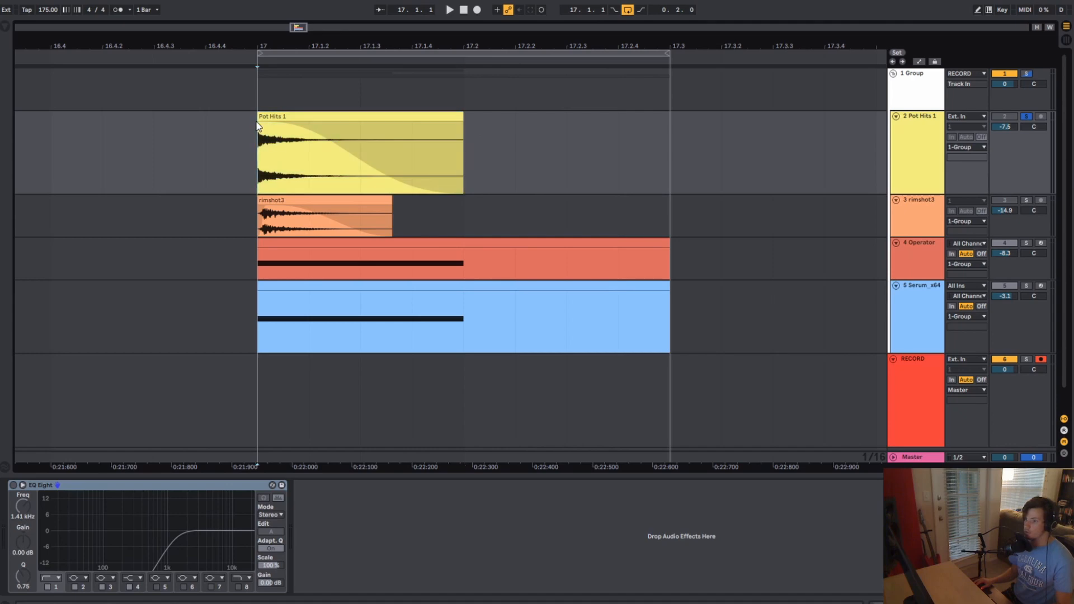
{"action": "left_click_drag", "start_coordinate": [261, 124], "coordinate": [267, 124]}
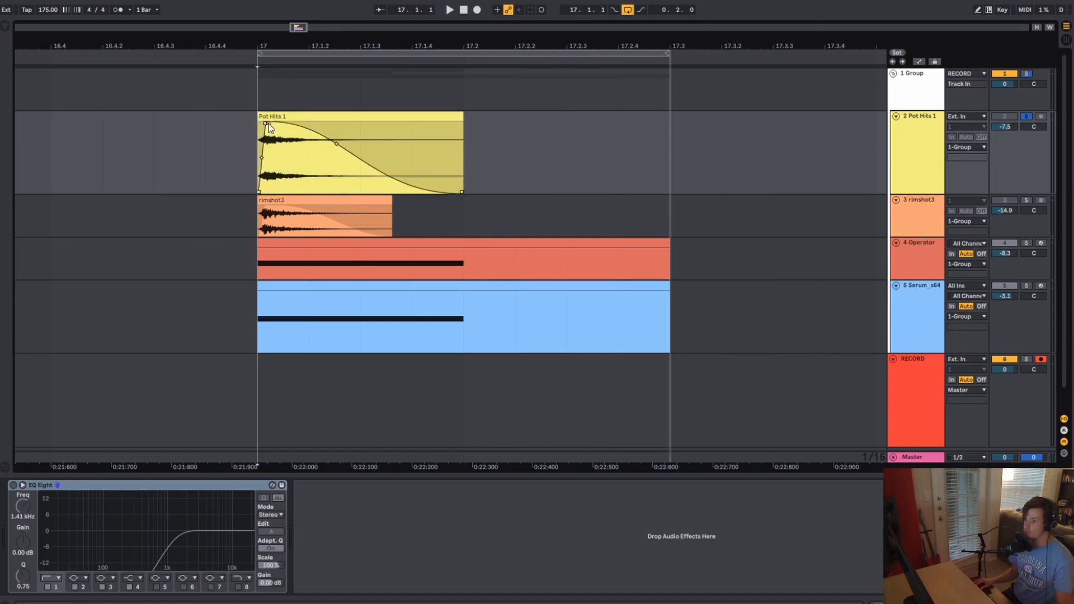
{"action": "left_click_drag", "start_coordinate": [352, 144], "coordinate": [320, 159]}
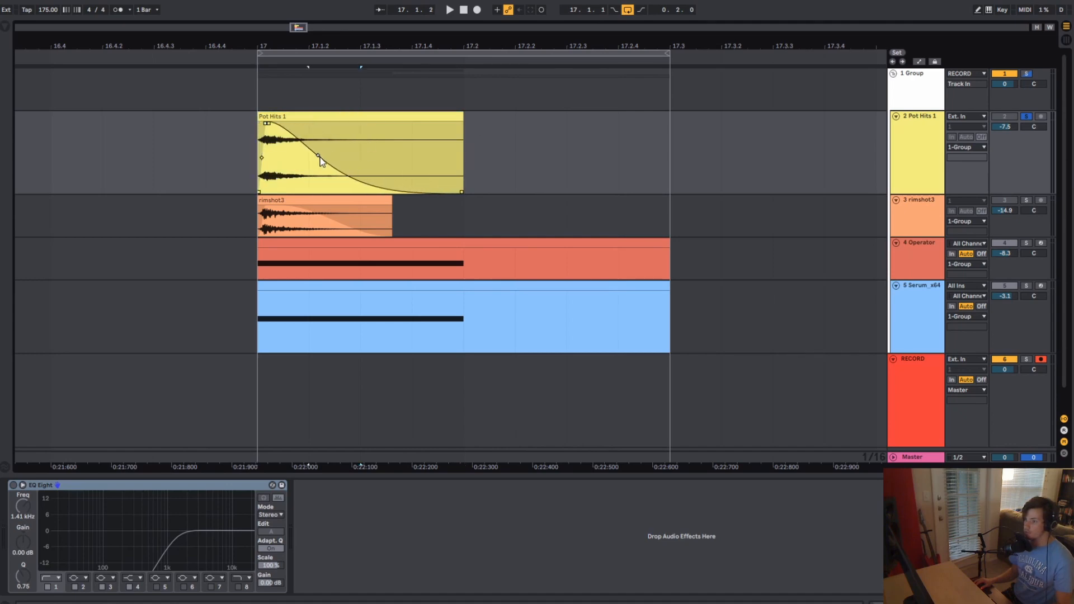
Step: Turn on the Pot Hits 1 track's EQ Eight and audition the soloed layer from bar 17
{"action": "left_click", "coordinate": [14, 486]}
{"action": "left_click", "coordinate": [14, 485]}
{"action": "left_click", "coordinate": [277, 159]}
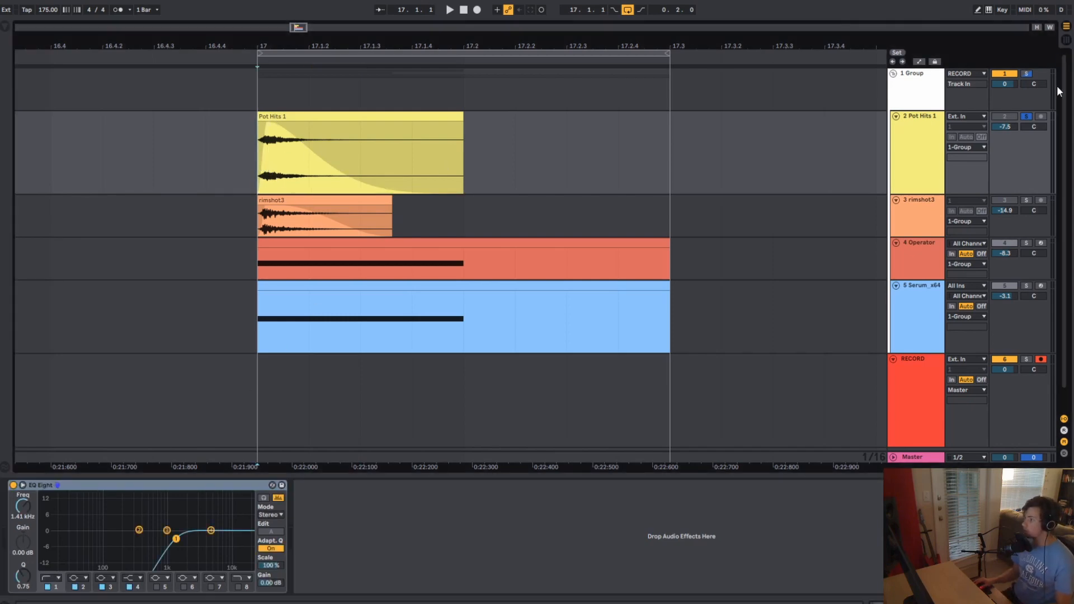
{"action": "key", "text": "space"}
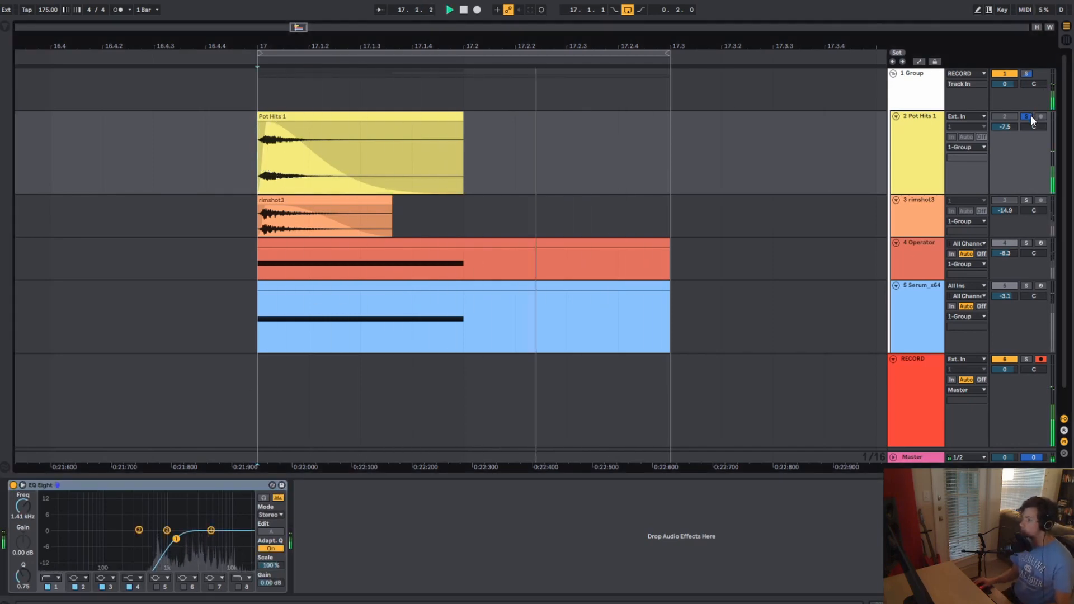
{"action": "key", "text": "space"}
Step: Move the solo to the Group track and audition it with Pot Hits 1 activated at -4.6 dB
{"action": "left_click", "coordinate": [1026, 73]}
{"action": "left_click", "coordinate": [920, 87]}
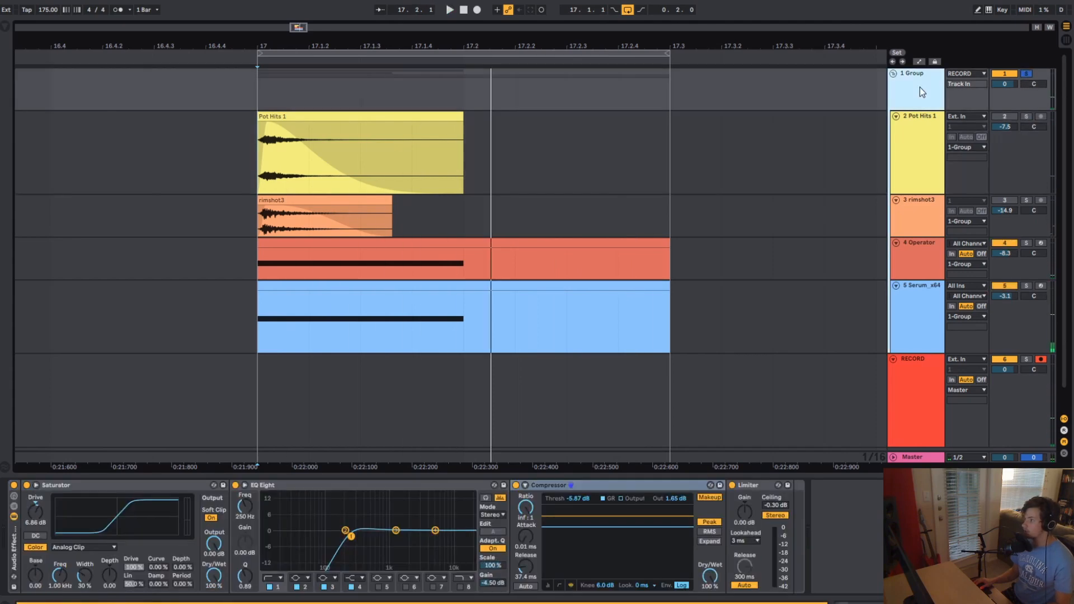
{"action": "left_click", "coordinate": [931, 129]}
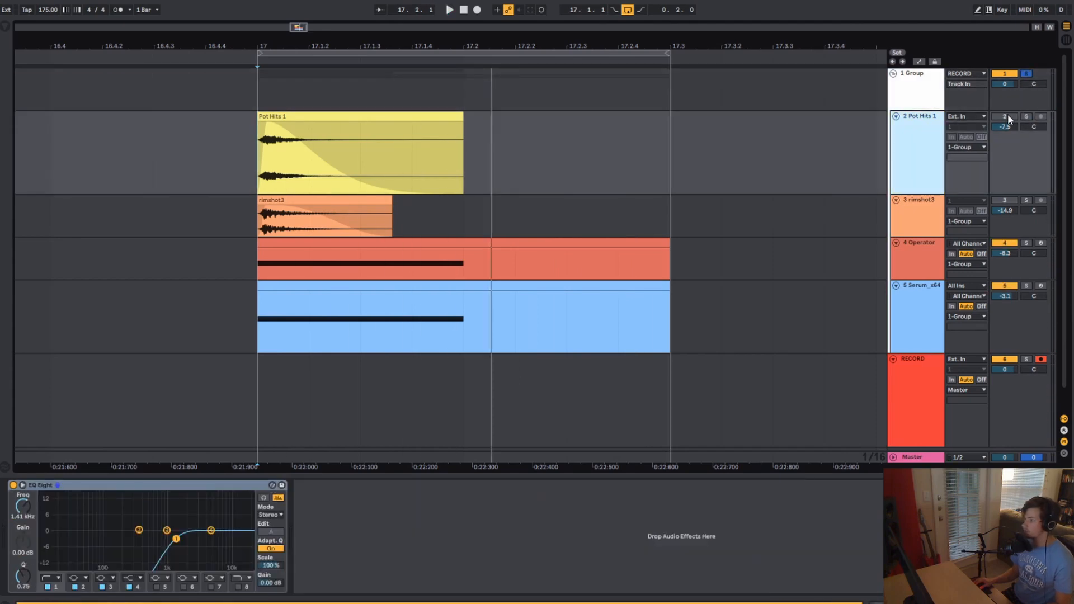
{"action": "key", "text": "space"}
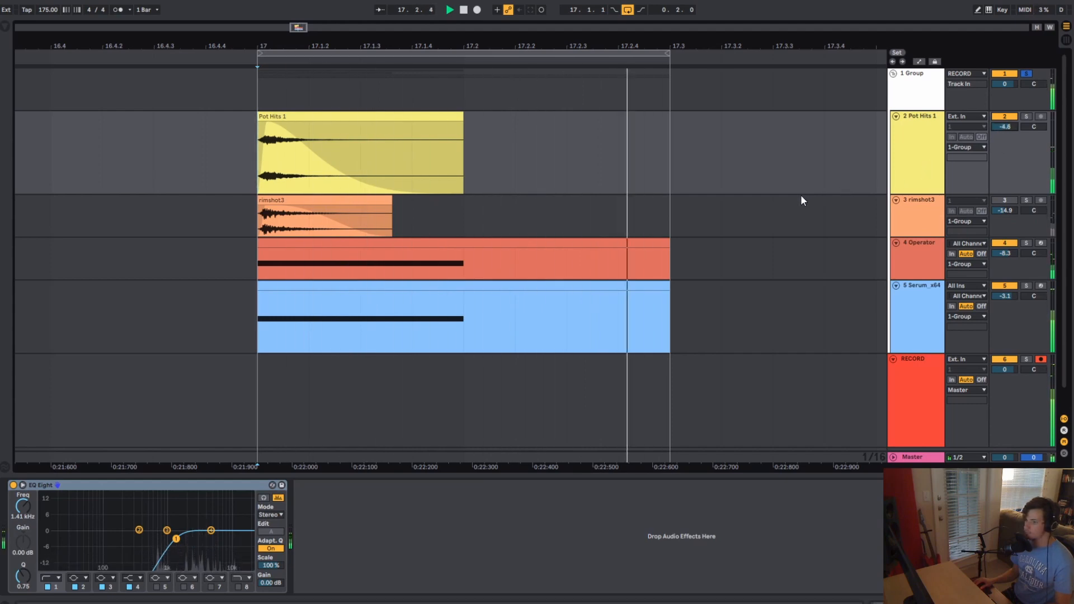
Step: Deactivate Pot Hits 1, activate rimshot3 in its place, and audition the group with that layer
{"action": "left_click", "coordinate": [1005, 117]}
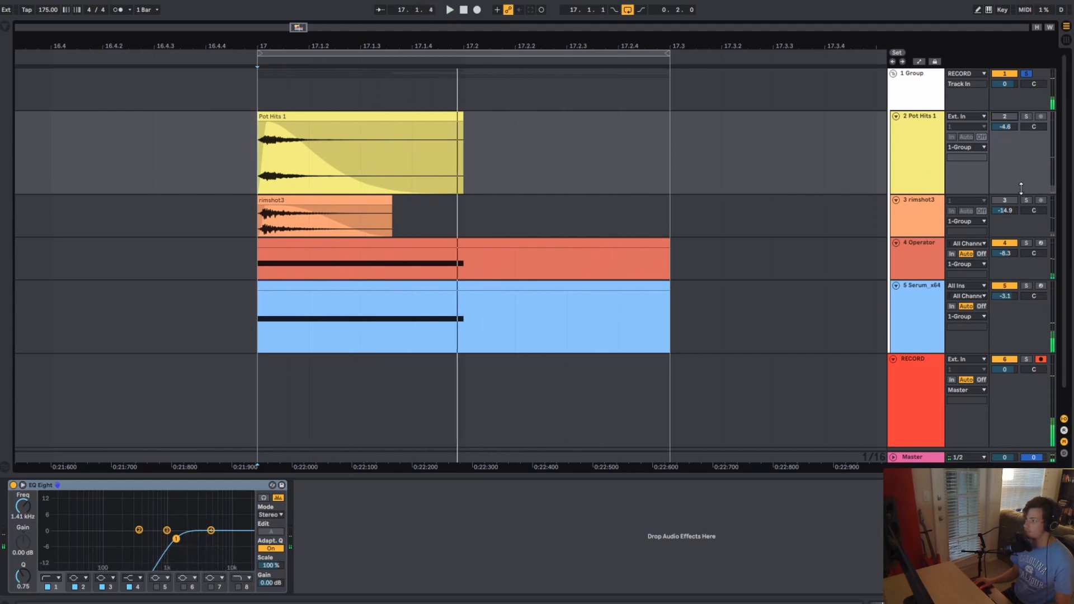
{"action": "left_click", "coordinate": [1012, 199]}
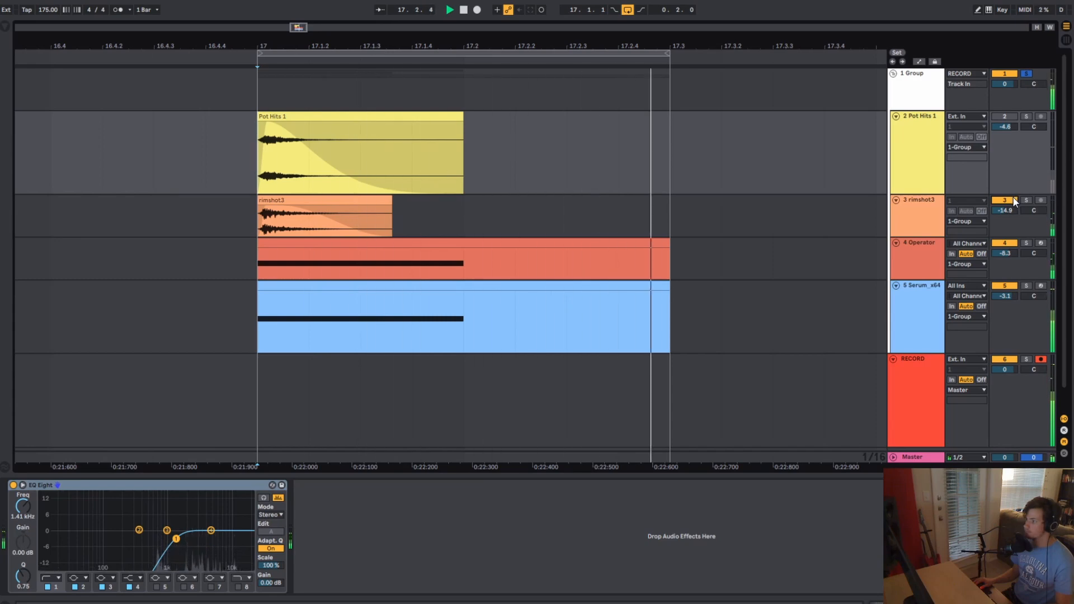
{"action": "key", "text": "space"}
Step: Reduce the heights of the Pot Hits 1 and RECORD tracks and place the insert marker at bar 17
{"action": "left_click_drag", "start_coordinate": [999, 173], "coordinate": [1004, 122]}
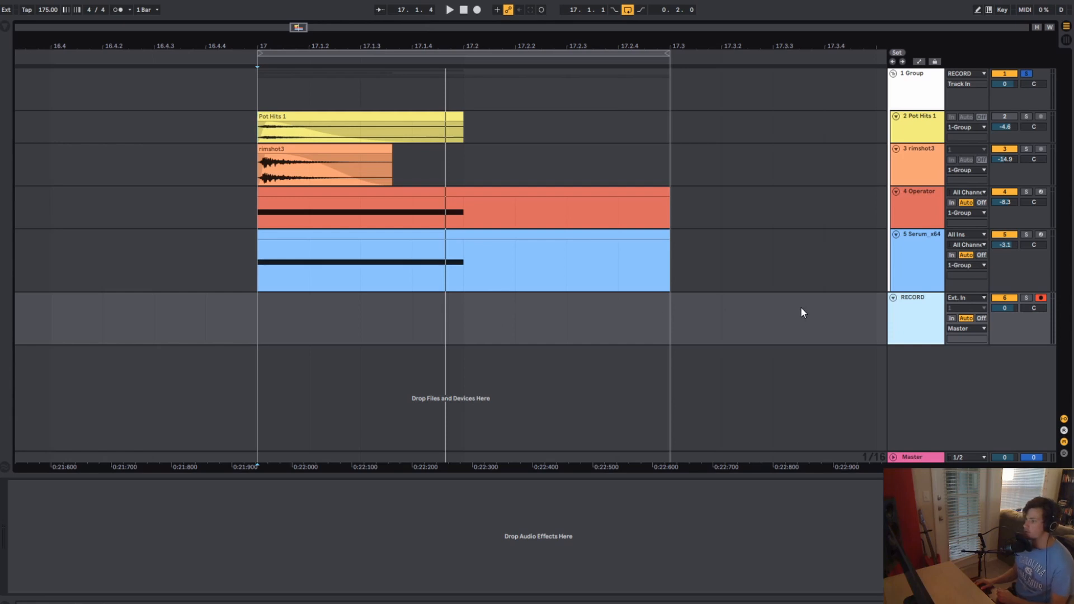
{"action": "left_click", "coordinate": [268, 342]}
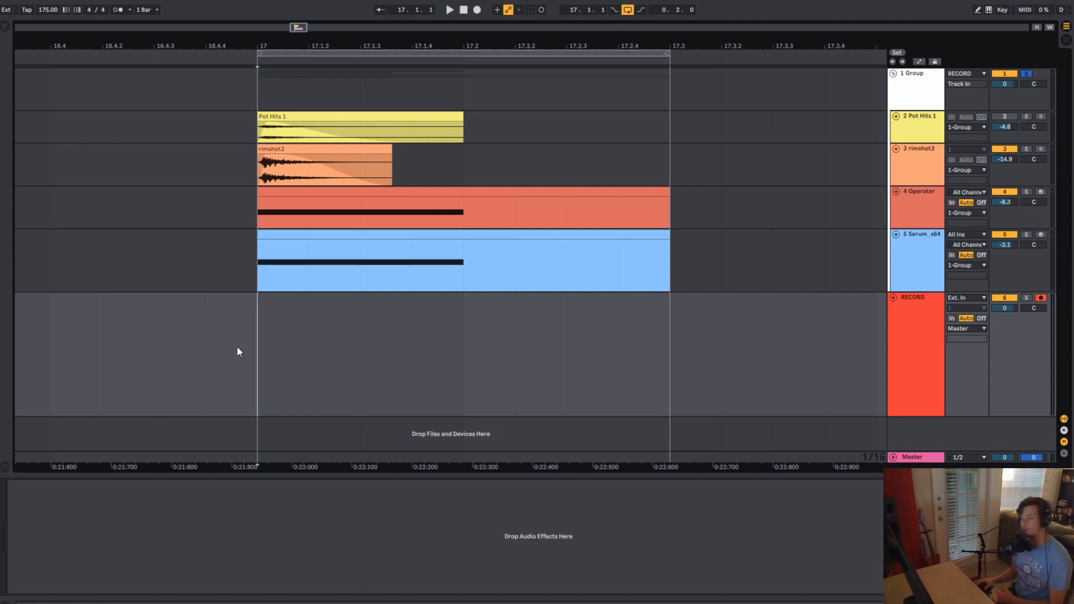
{"action": "left_click_drag", "start_coordinate": [1006, 415], "coordinate": [1006, 338]}
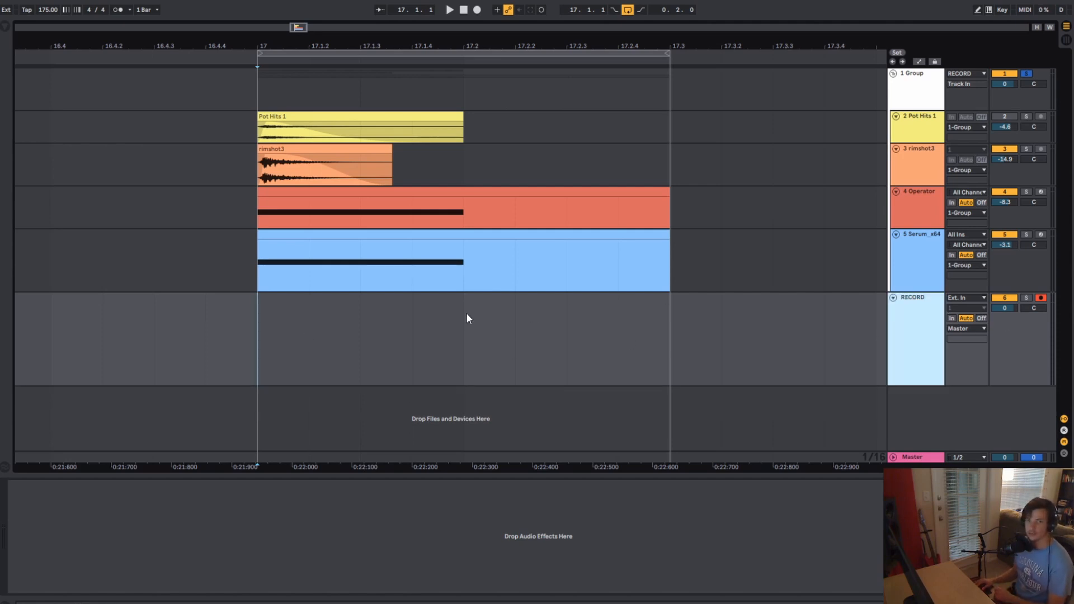